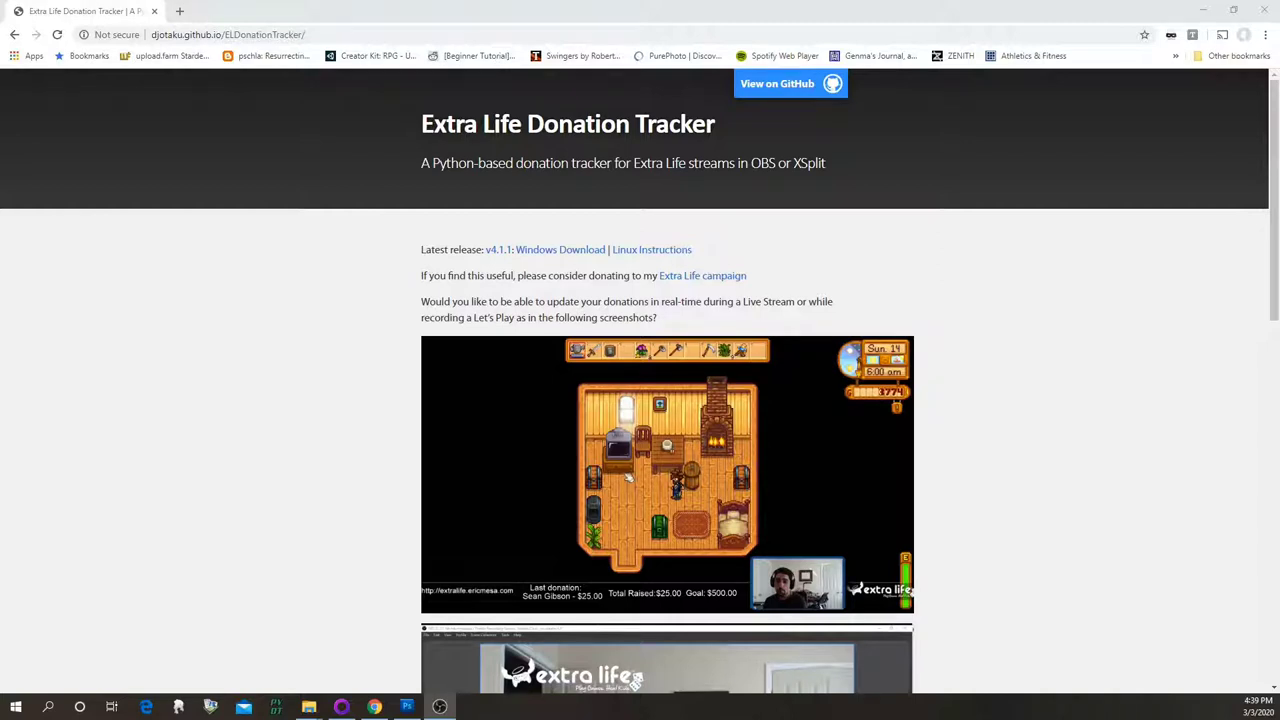
# - Download the Windows tracker zip and read the v4.1.1 release notes in a second tab
pyautogui.click(567, 252)
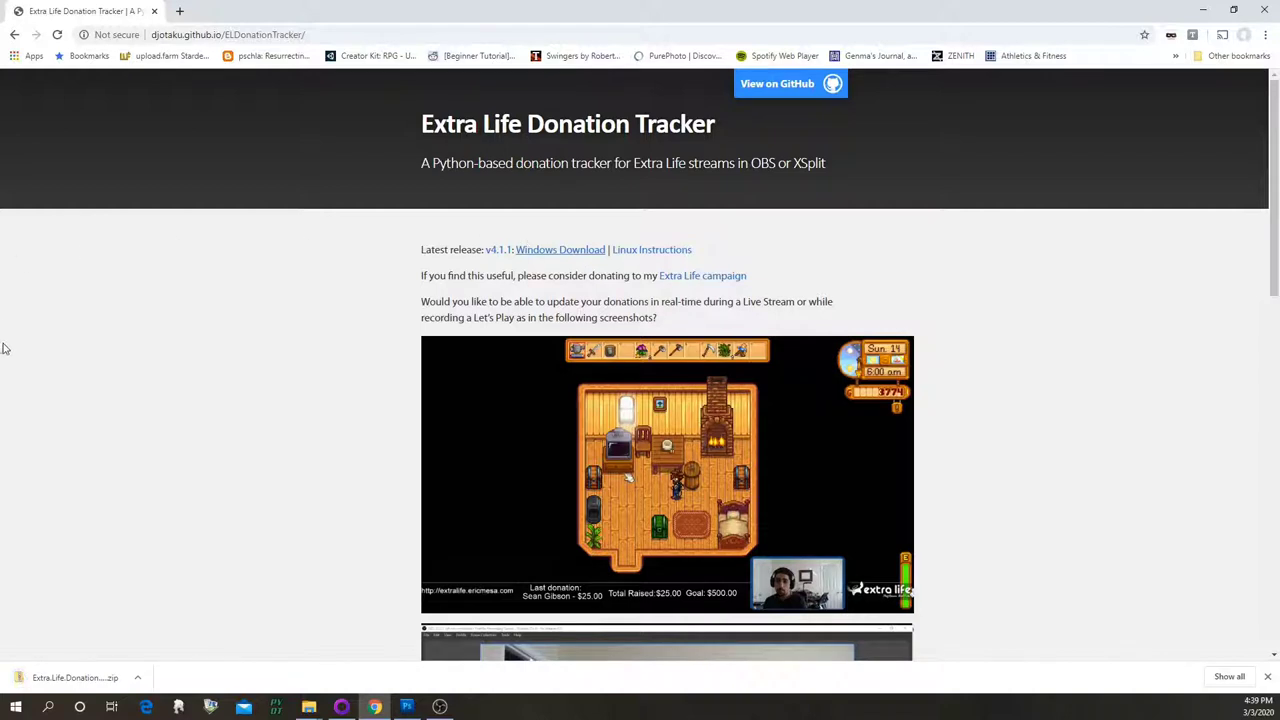
pyautogui.middleClick(498, 252)
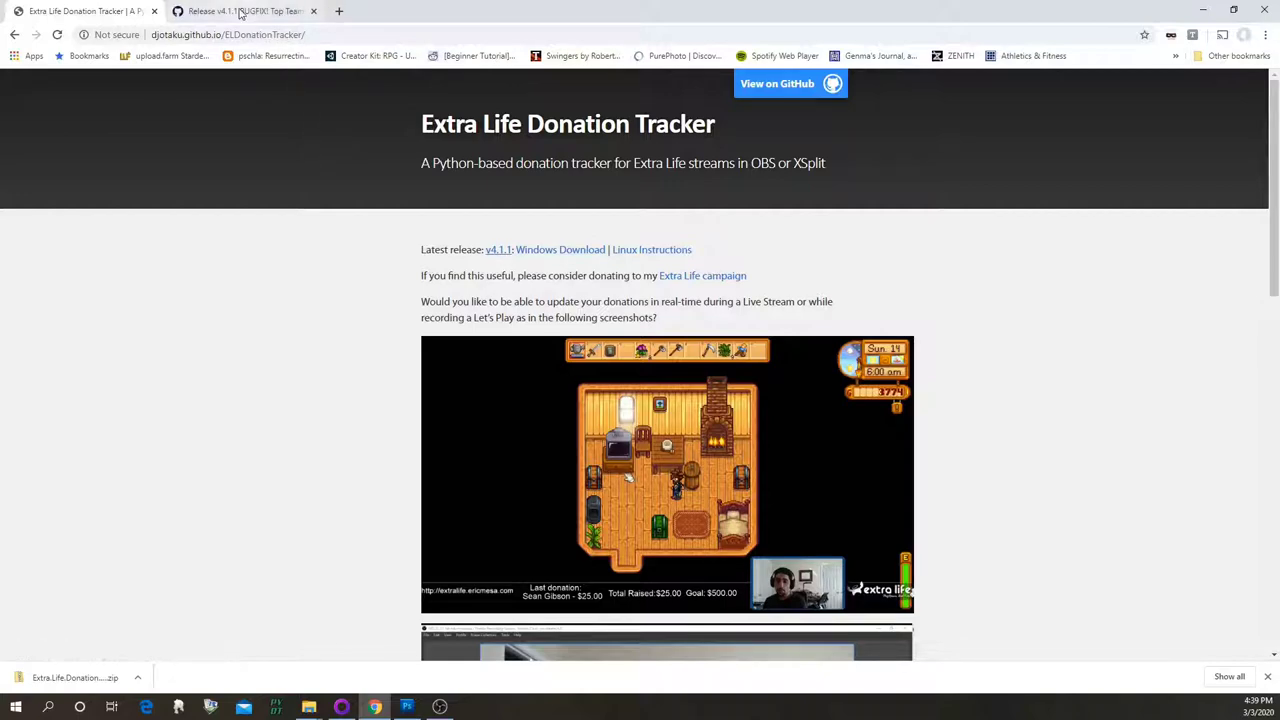
pyautogui.click(240, 10)
pyautogui.scroll(-2, 620, 452)
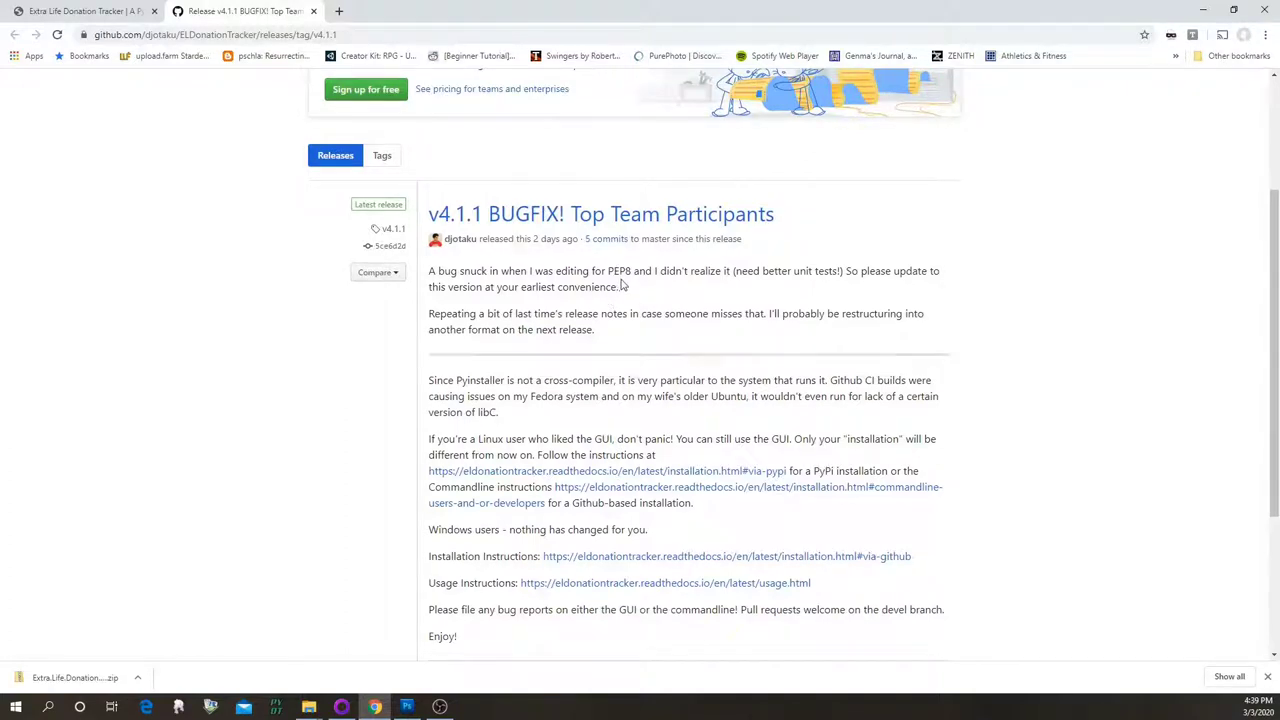
pyautogui.scroll(-2, 610, 270)
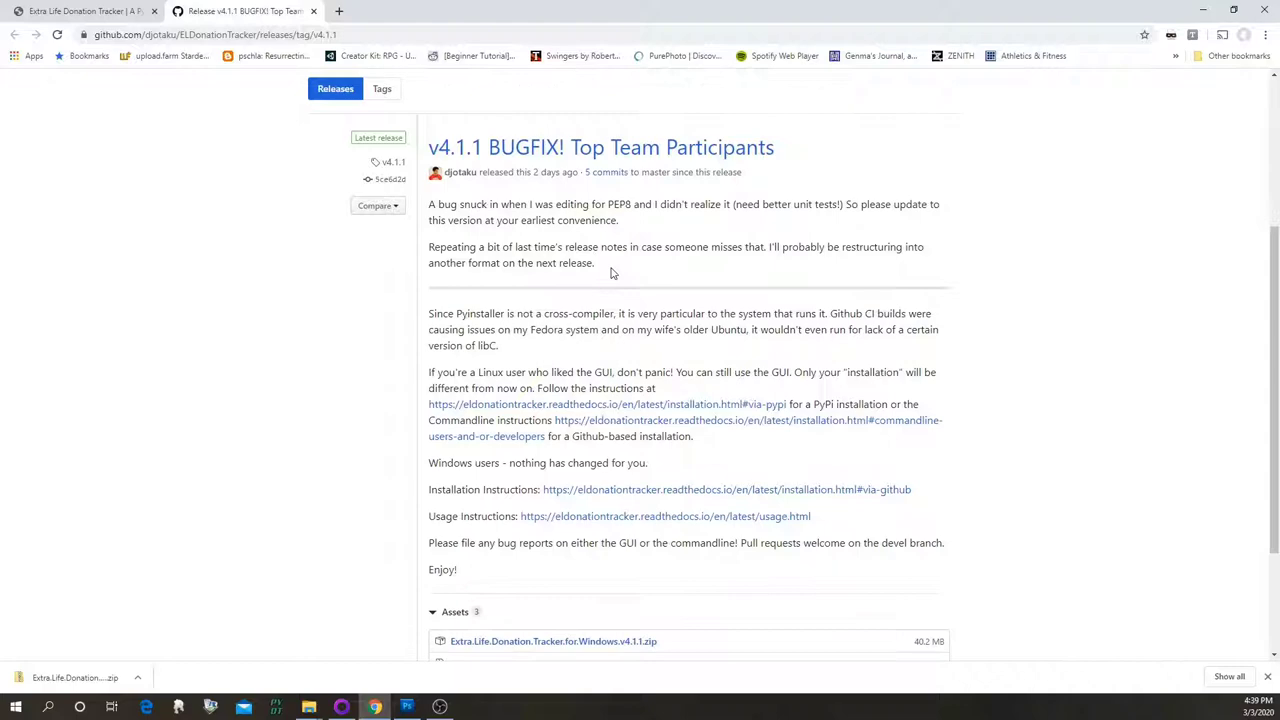
pyautogui.scroll(-1, 620, 287)
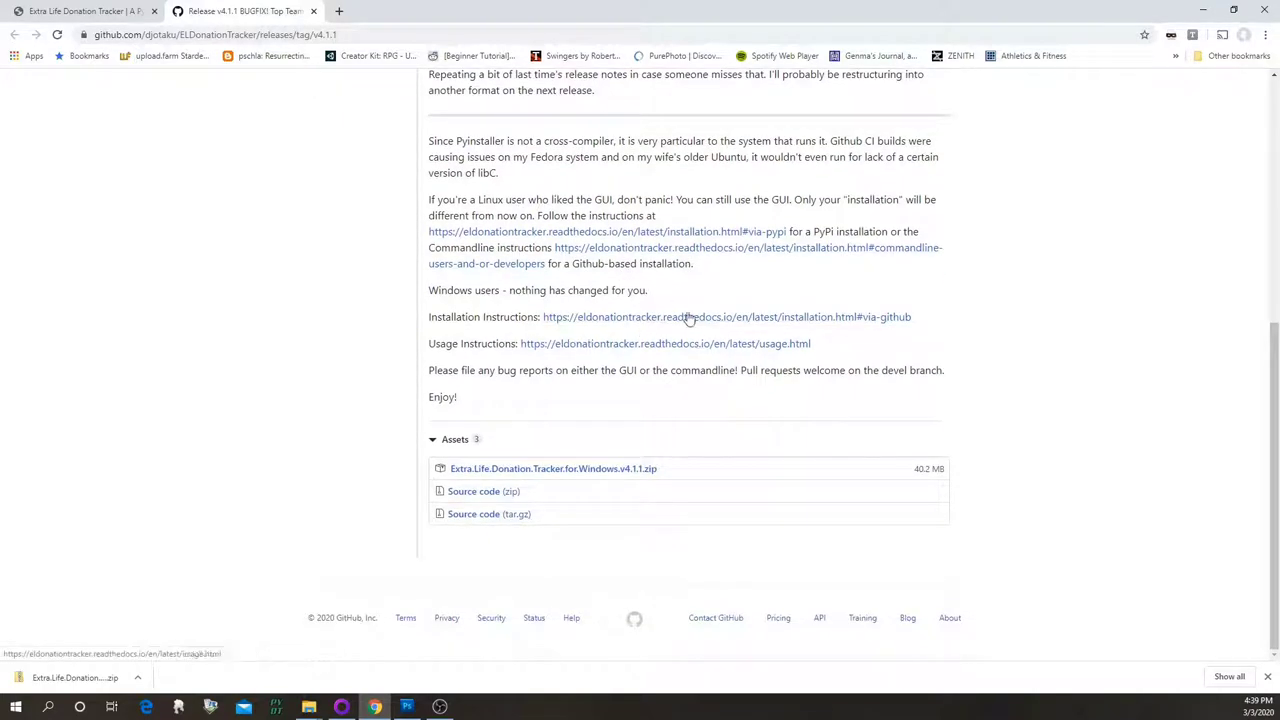
pyautogui.click(90, 12)
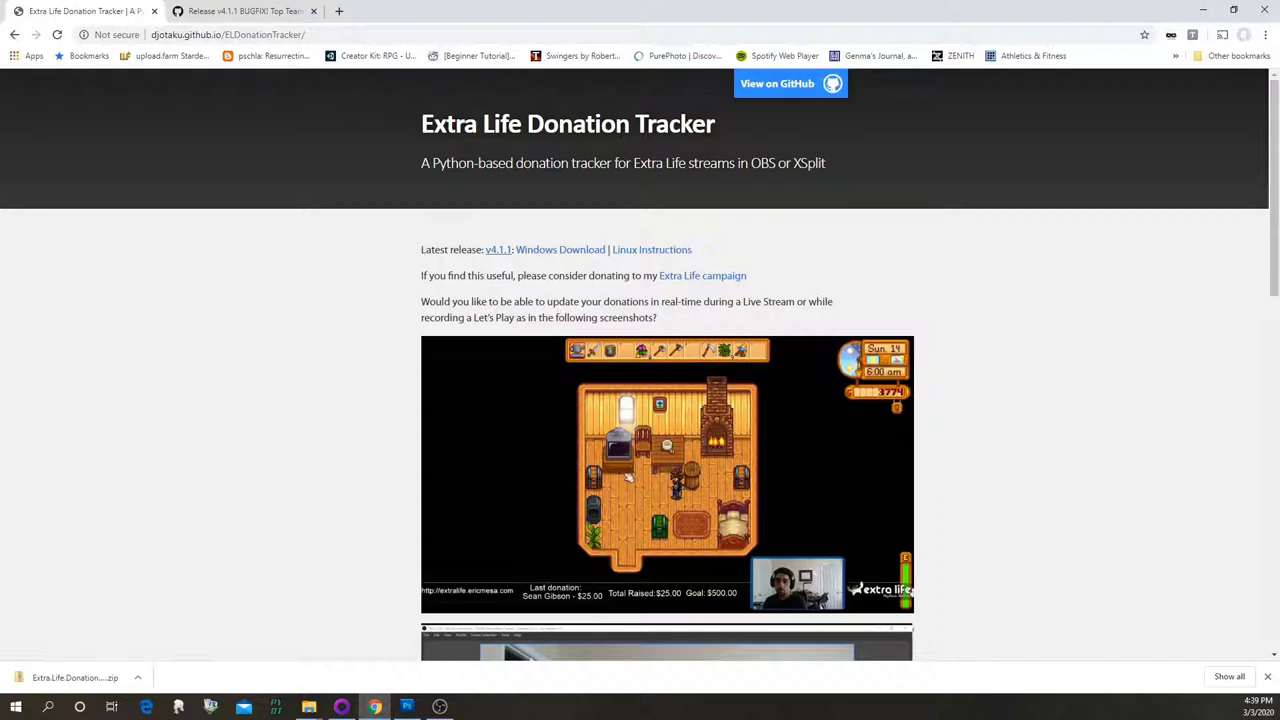
# - Open the tracker documentation in a new tab and look through it
pyautogui.click(439, 706)
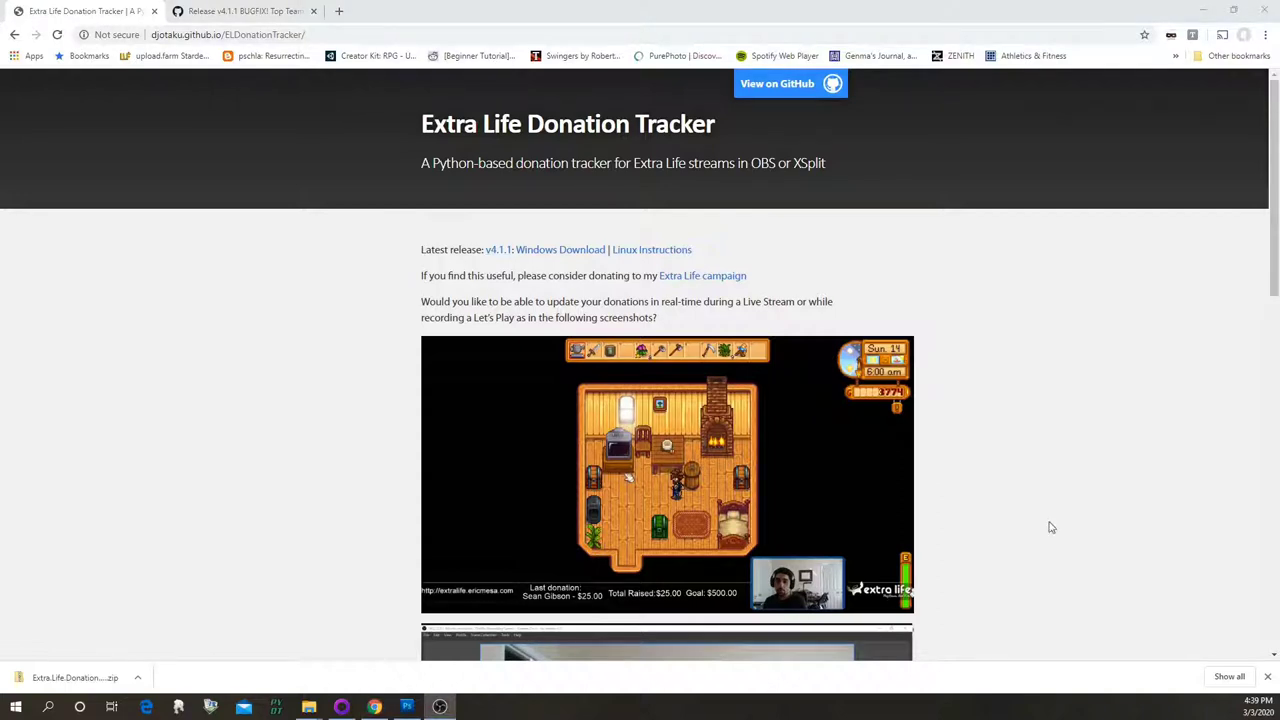
pyautogui.scroll(-7, 1073, 505)
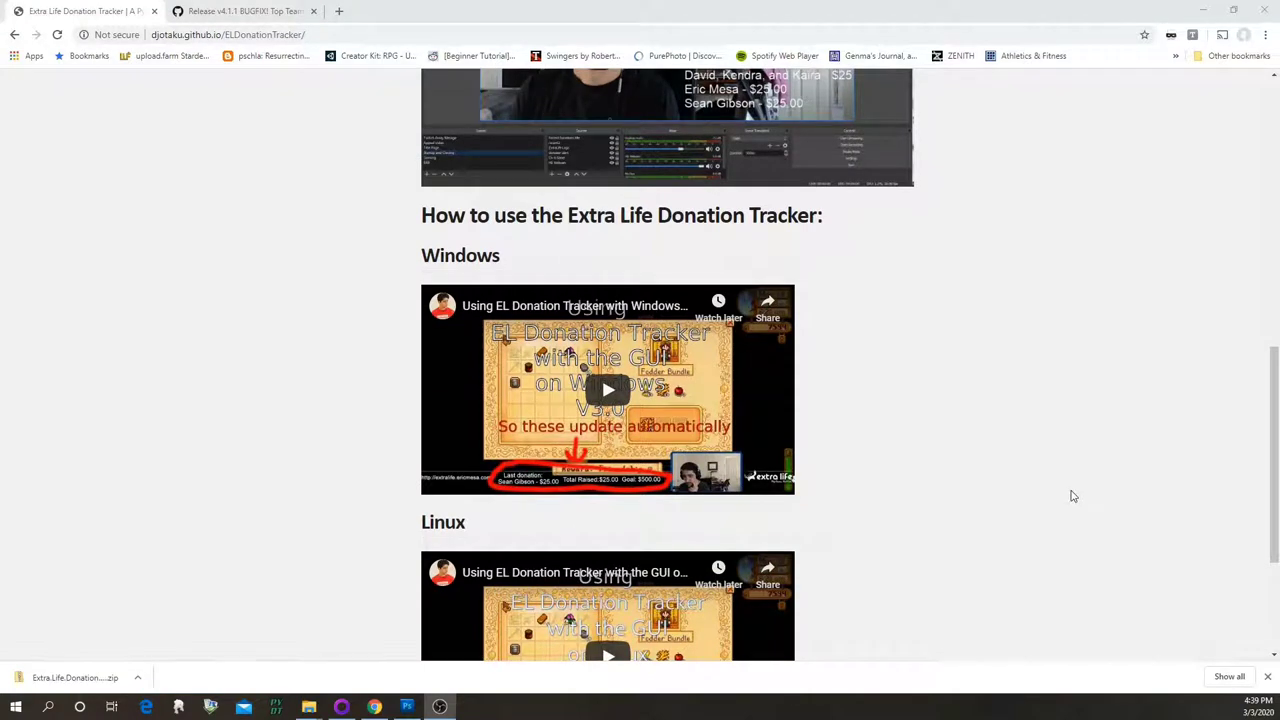
pyautogui.scroll(-3, 1073, 496)
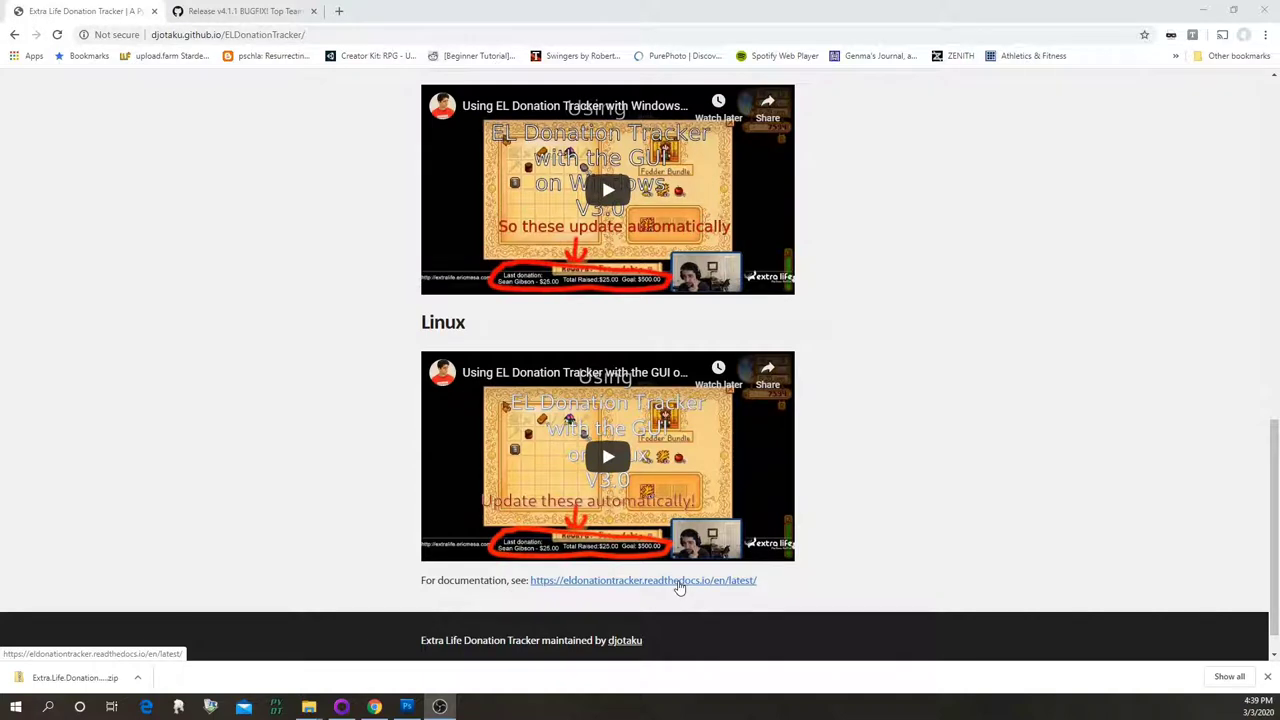
pyautogui.middleClick(679, 584)
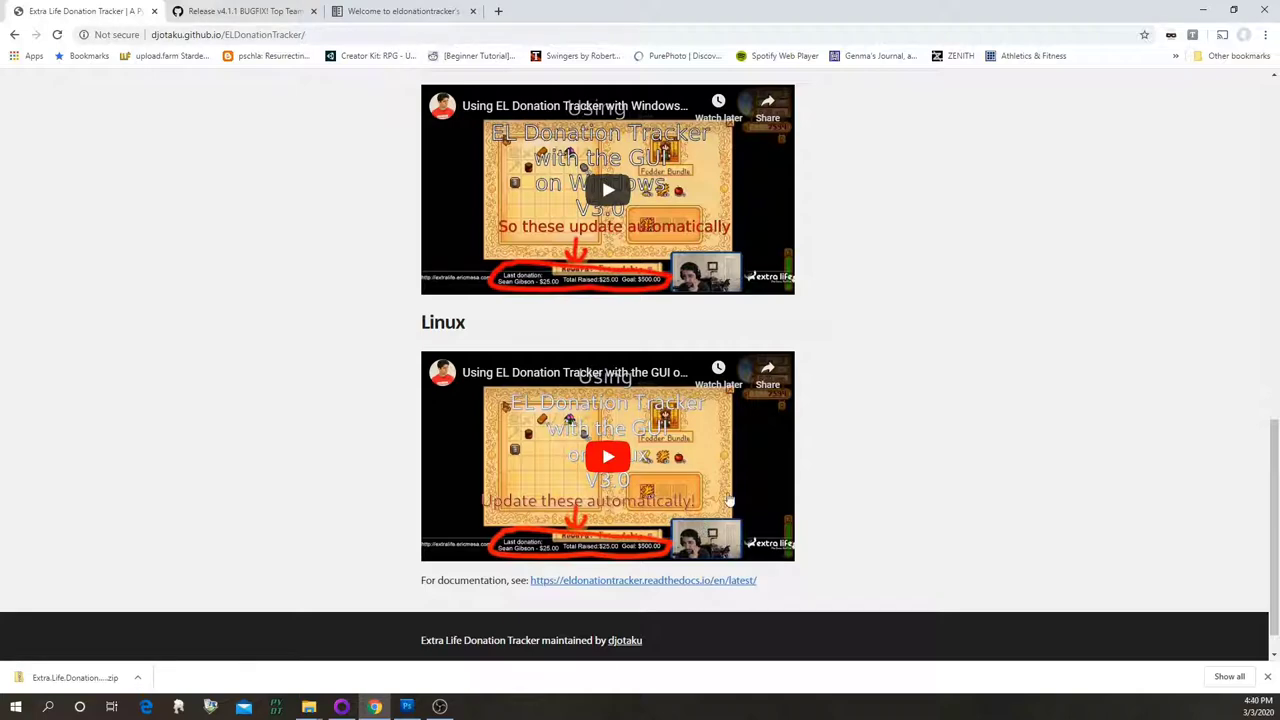
pyautogui.click(448, 14)
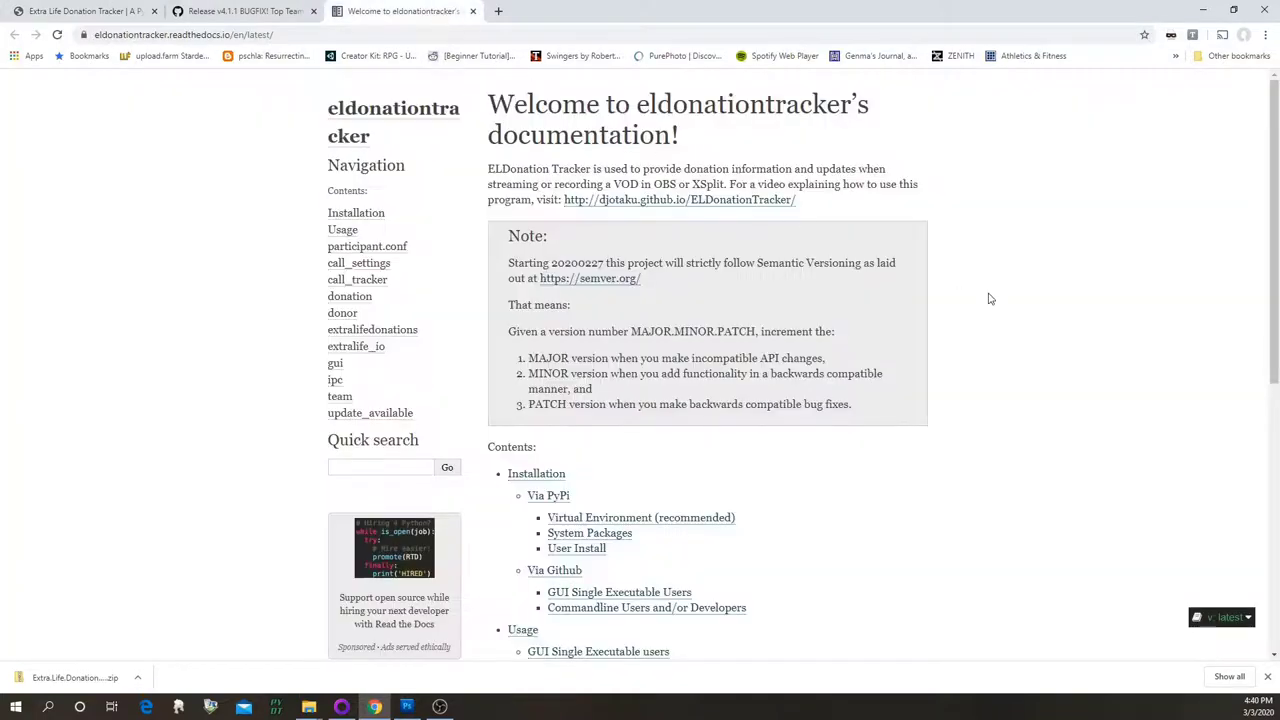
pyautogui.scroll(-2, 931, 369)
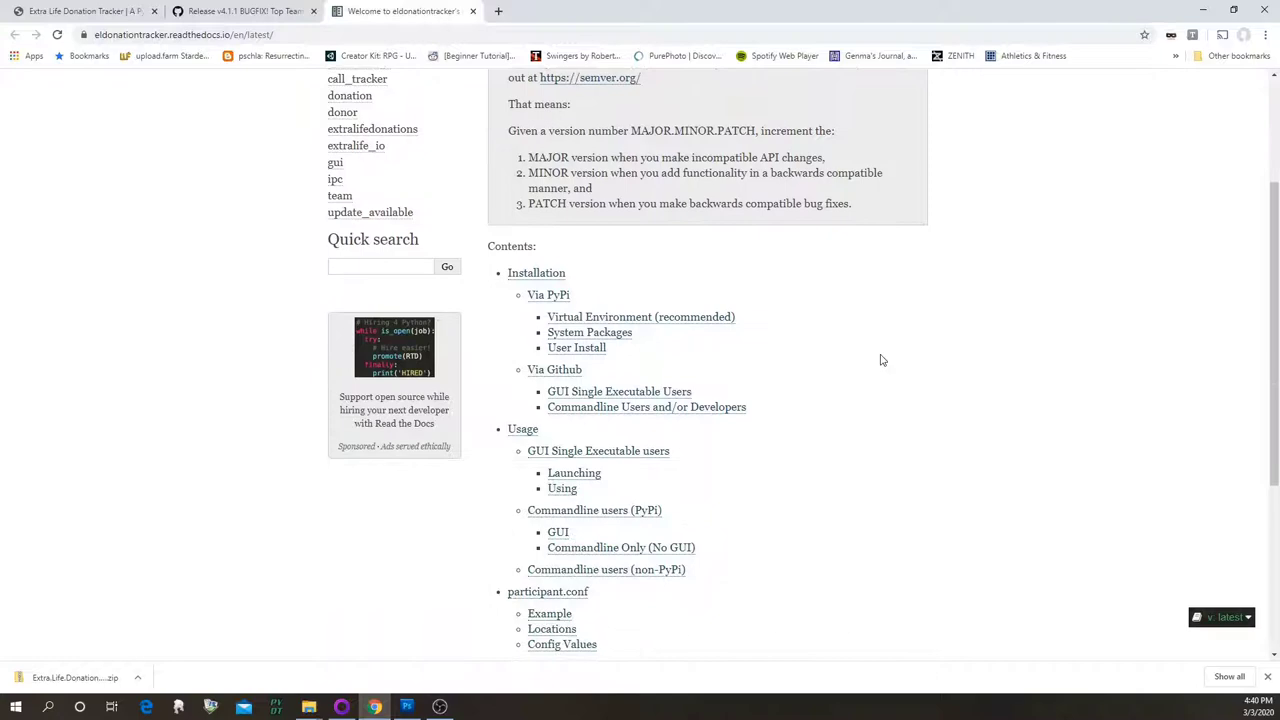
pyautogui.scroll(-2, 880, 360)
pyautogui.scroll(5, 871, 290)
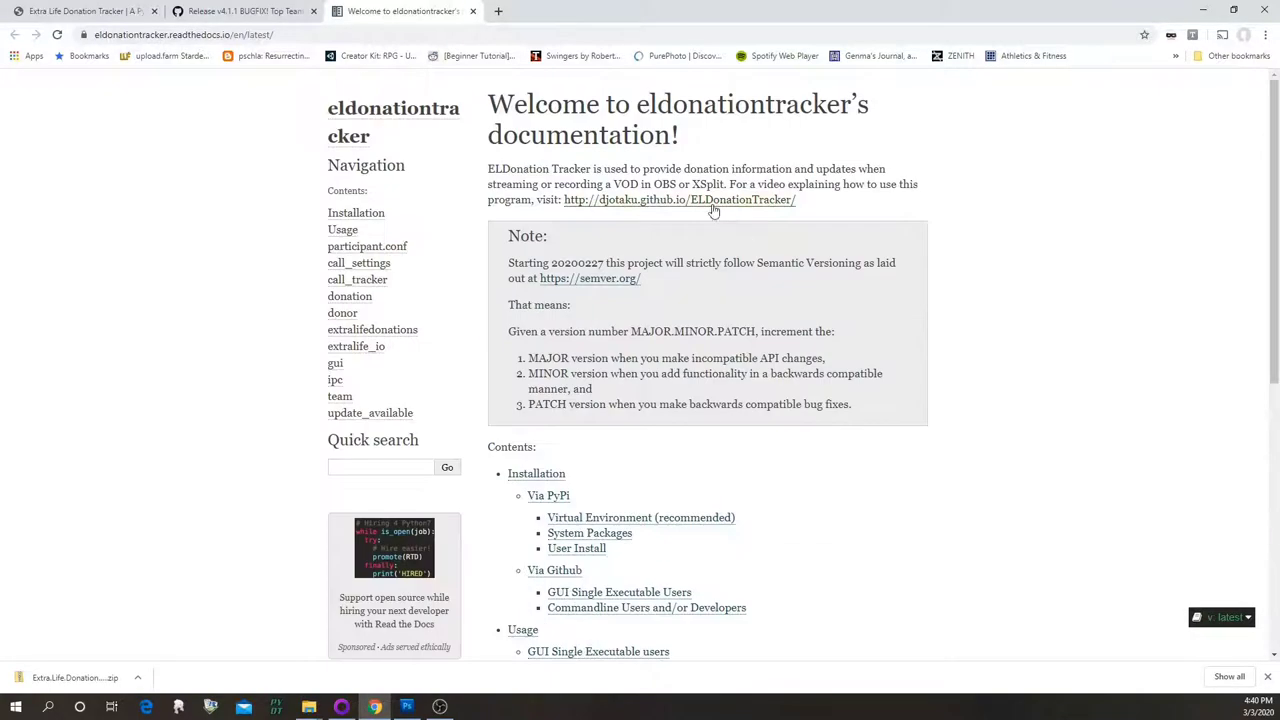
# - Back on the project page, show the downloaded zip in its folder
pyautogui.click(55, 11)
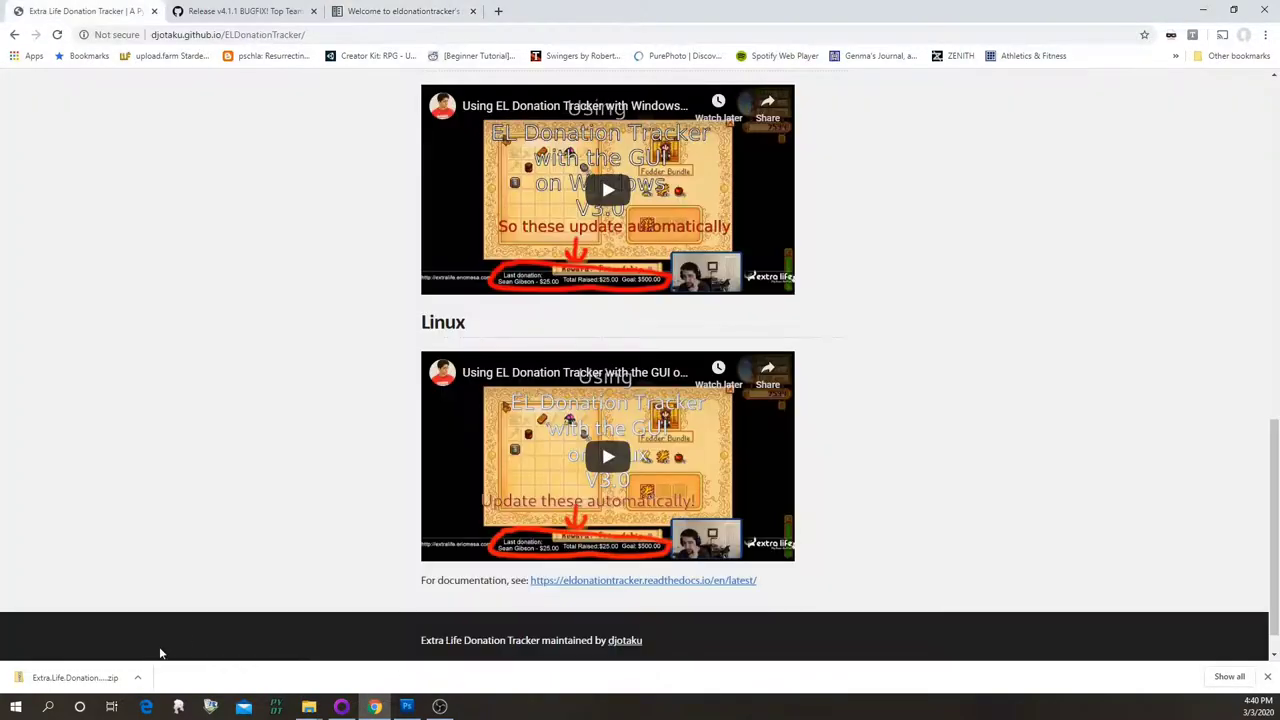
pyautogui.click(138, 678)
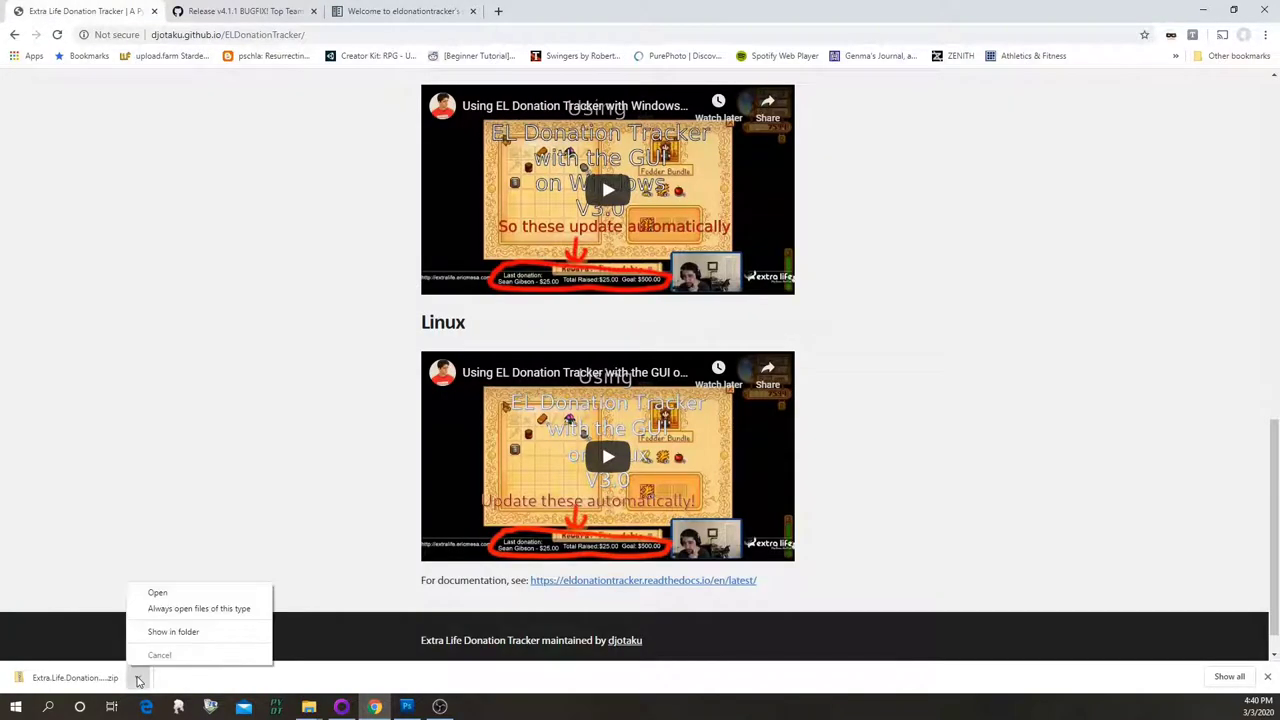
pyautogui.click(190, 634)
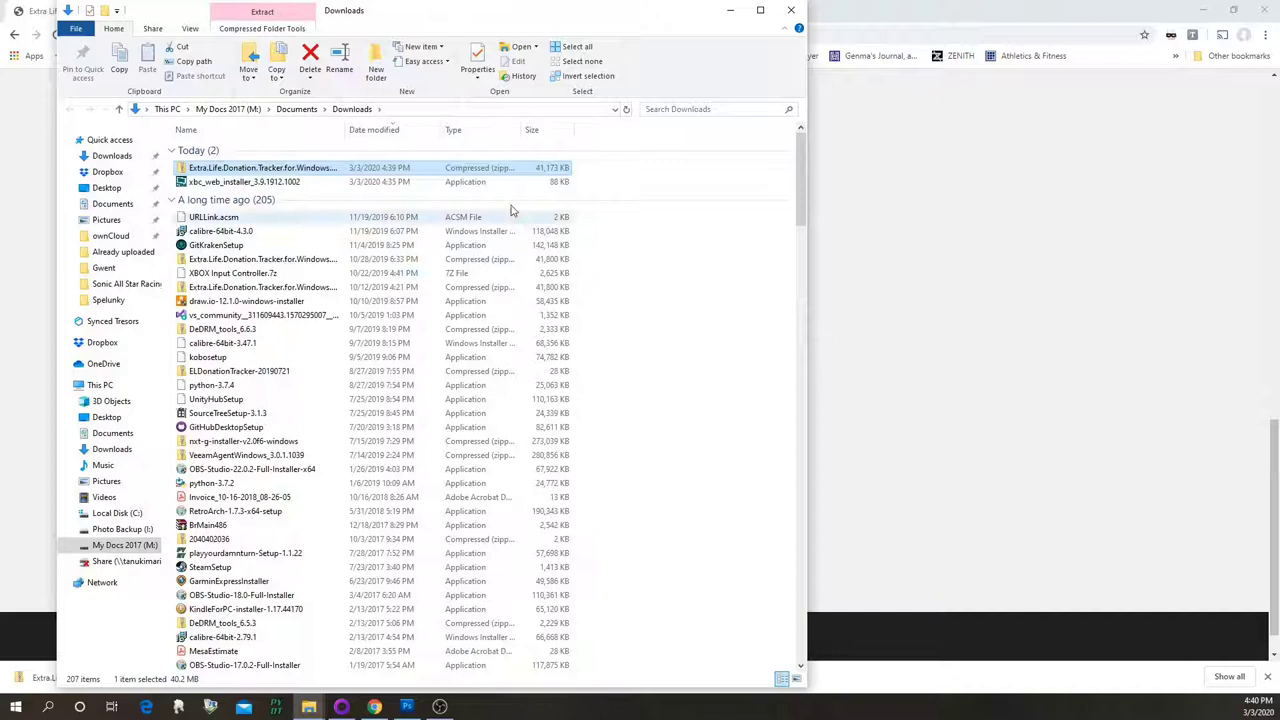
# - Extract the v4.1.1 tracker zip into its own Downloads folder, showing extracted files when complete
pyautogui.moveTo(343, 130); pyautogui.dragTo(472, 130)
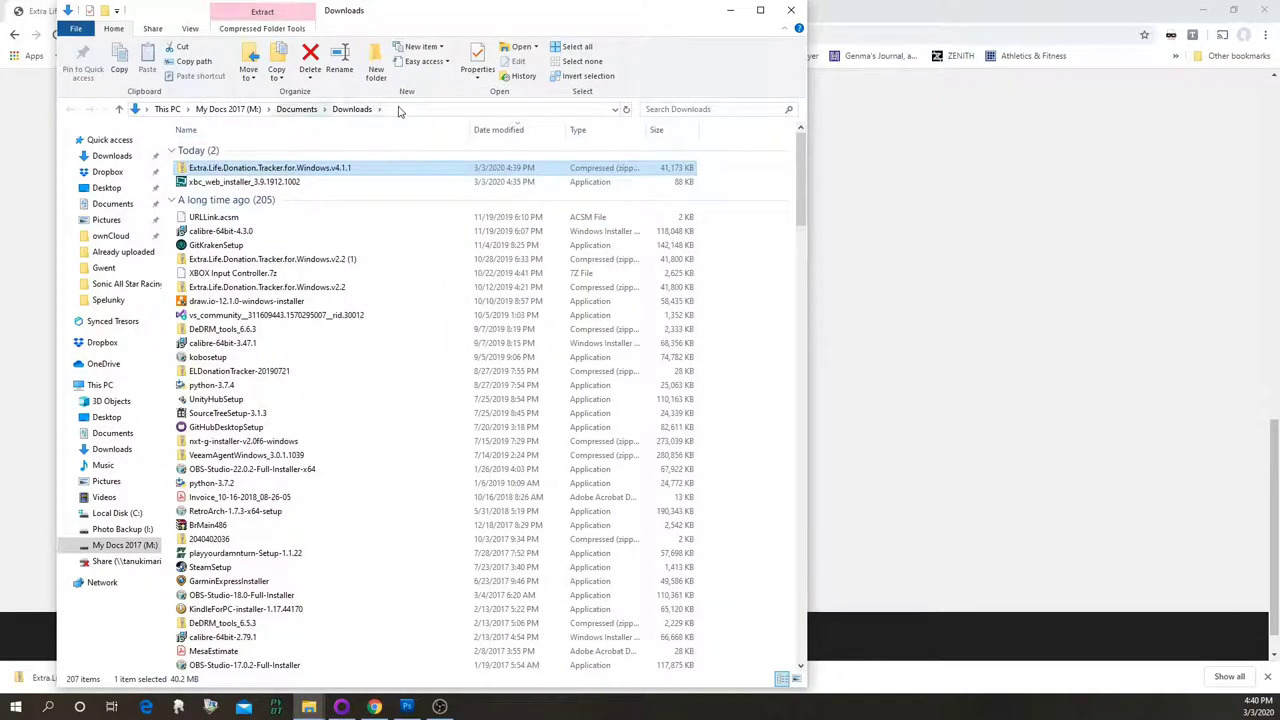
pyautogui.rightClick(224, 171)
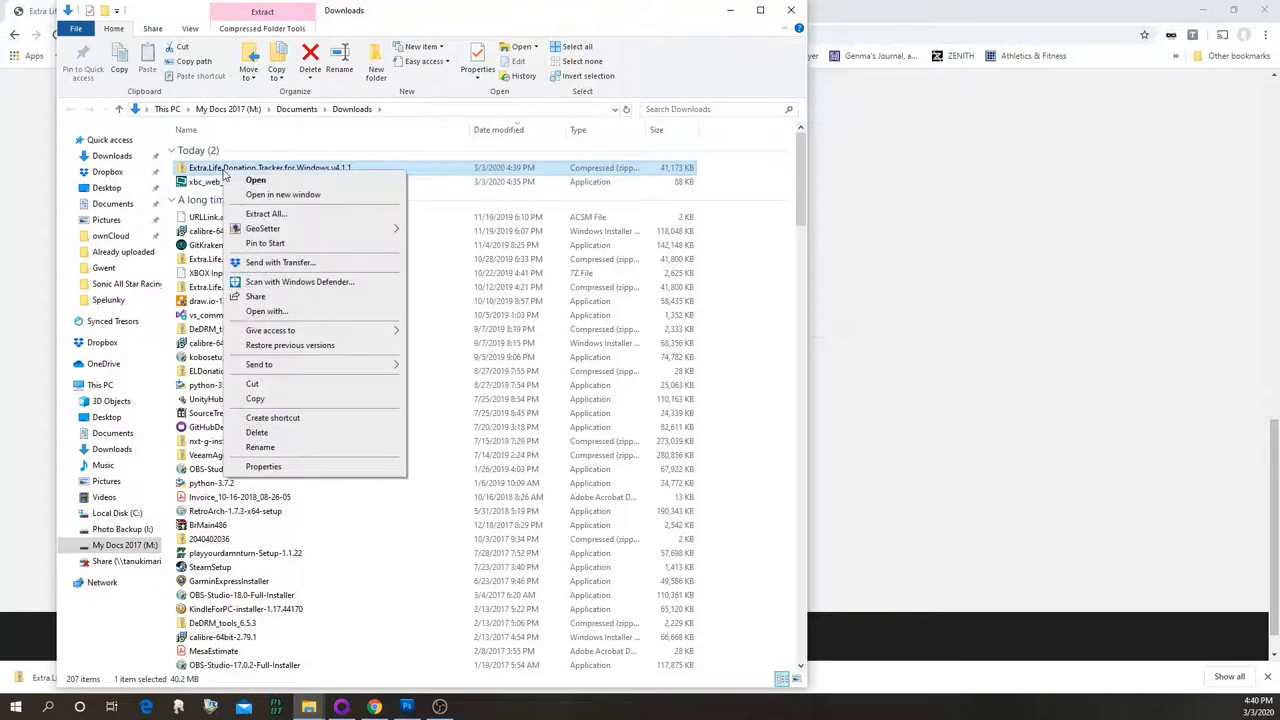
pyautogui.click(273, 216)
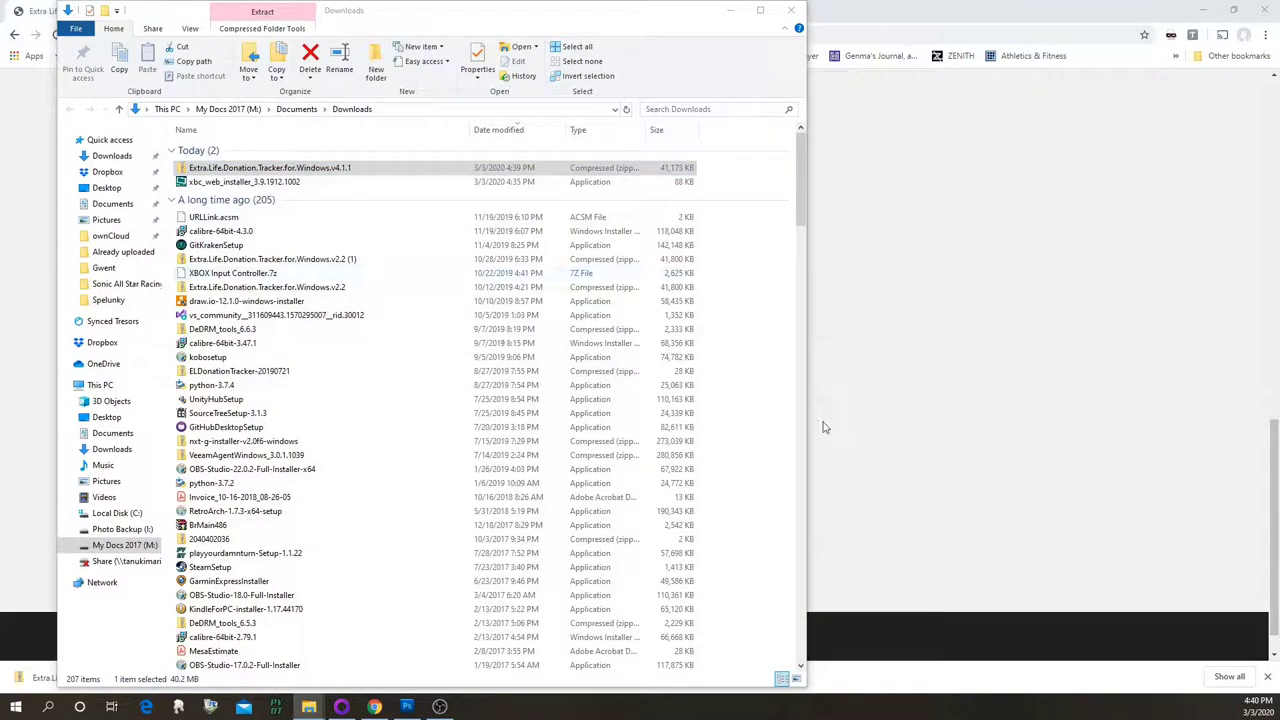
pyautogui.moveTo(988, 311); pyautogui.dragTo(726, 171)
pyautogui.click(593, 289)
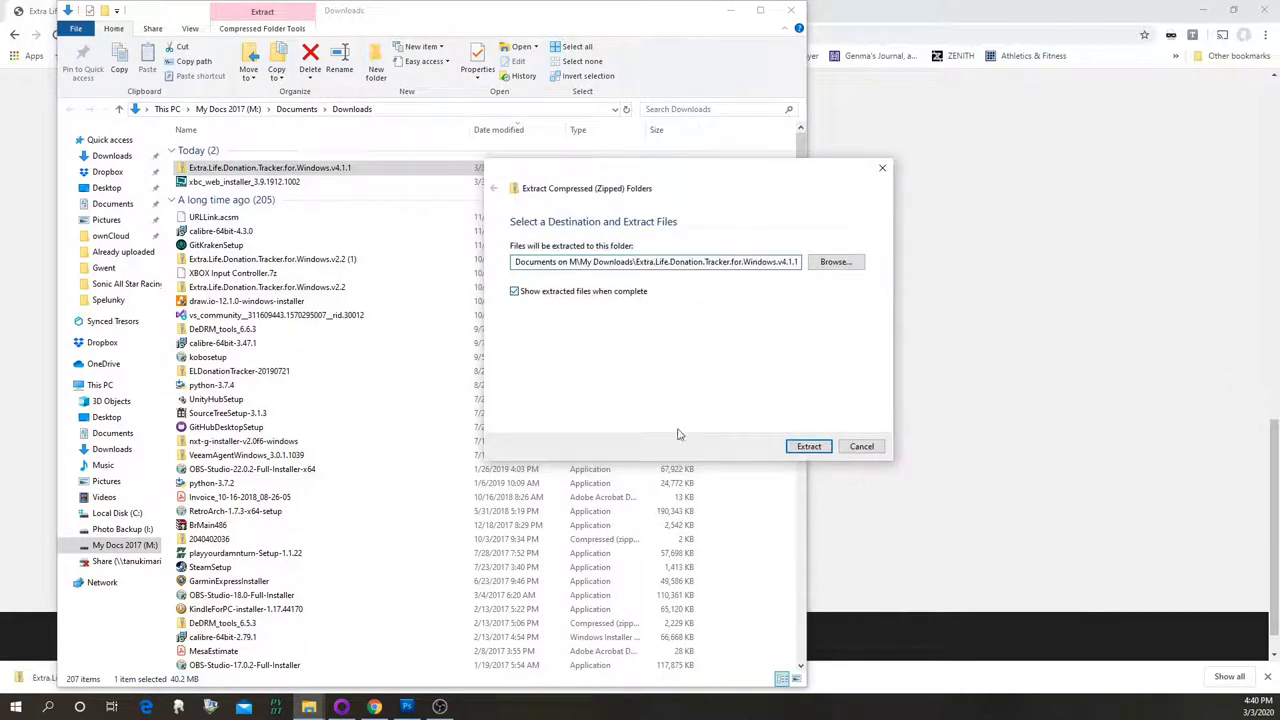
pyautogui.click(805, 447)
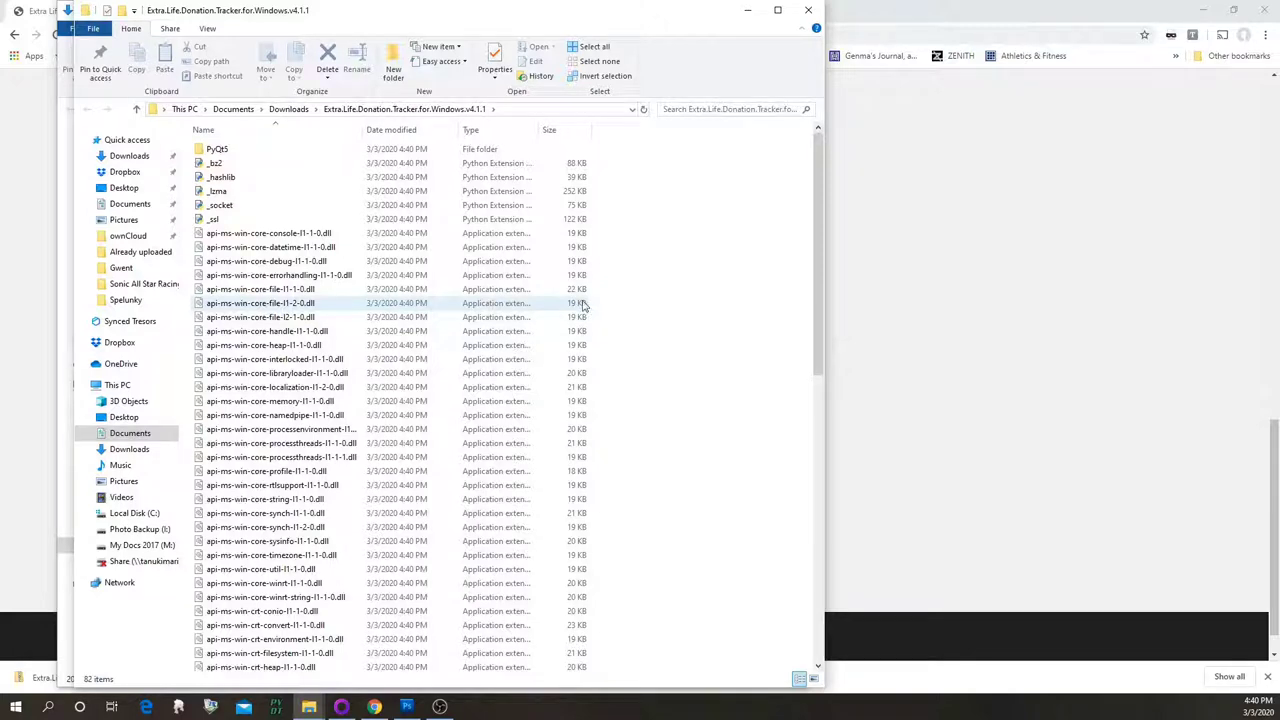
# - Launch gui.exe from the extracted folder, running it anyway past the SmartScreen warning
pyautogui.scroll(-10, 575, 306)
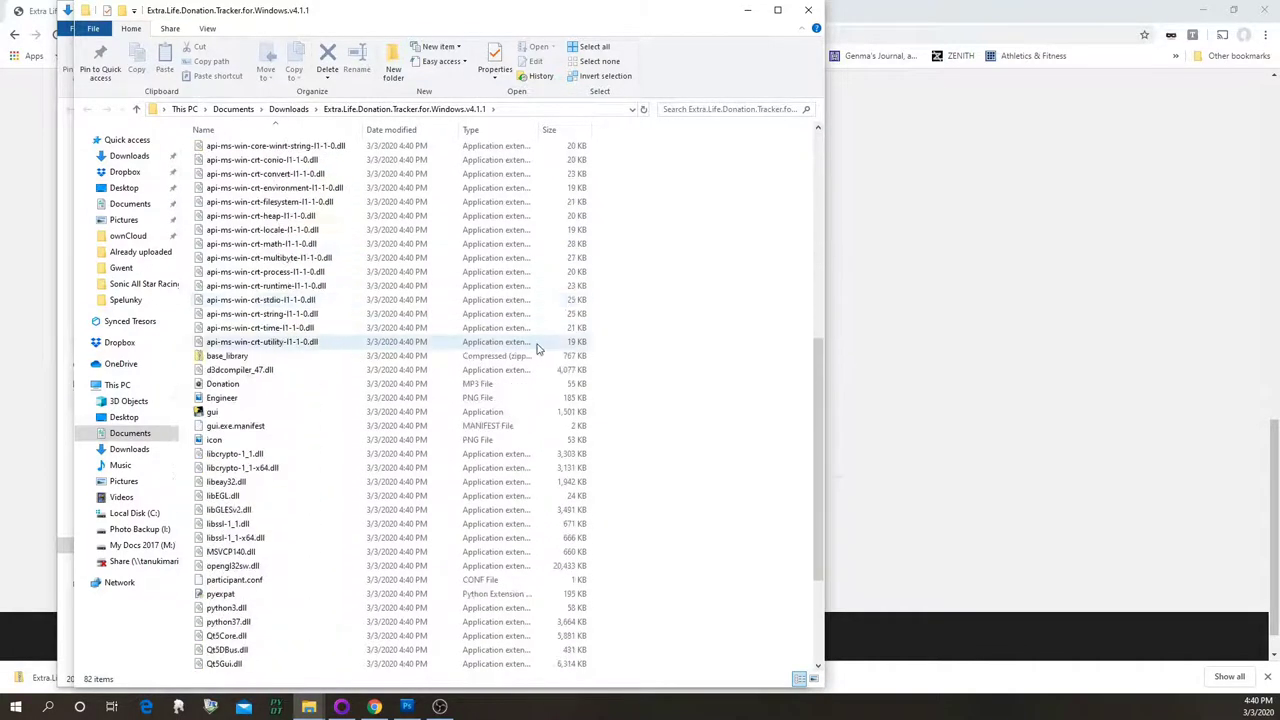
pyautogui.doubleClick(224, 416)
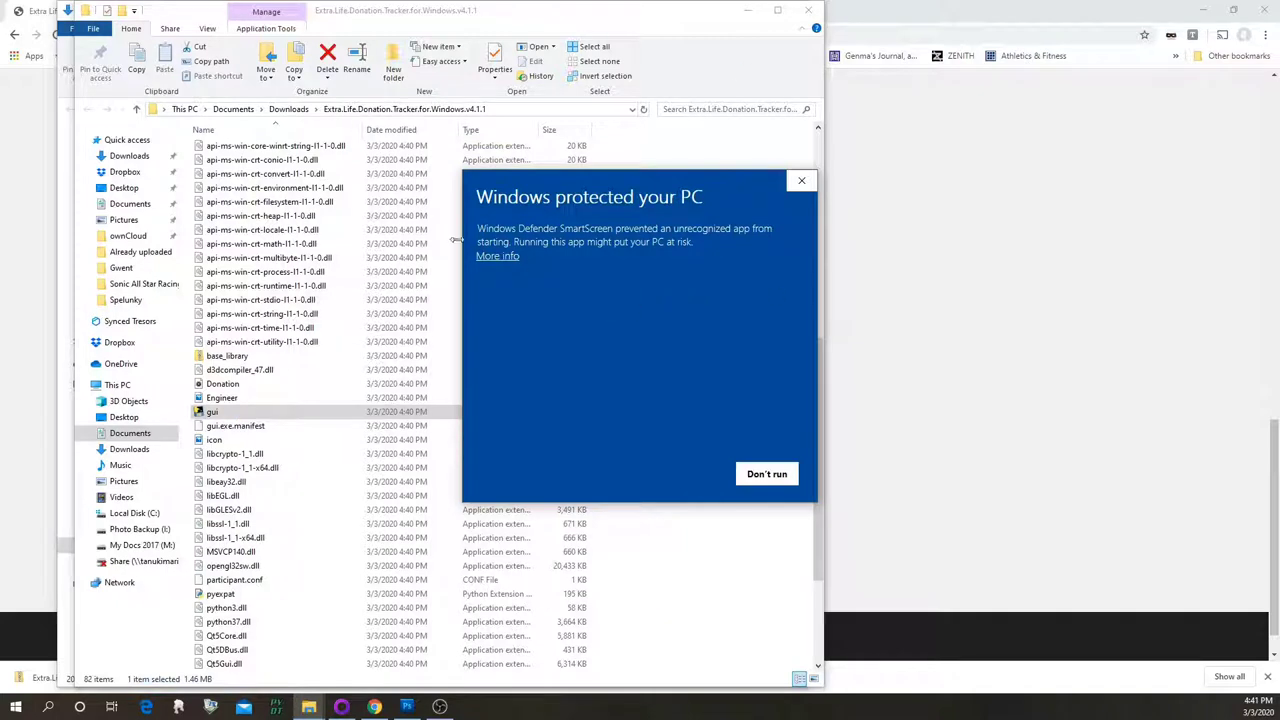
pyautogui.click(496, 257)
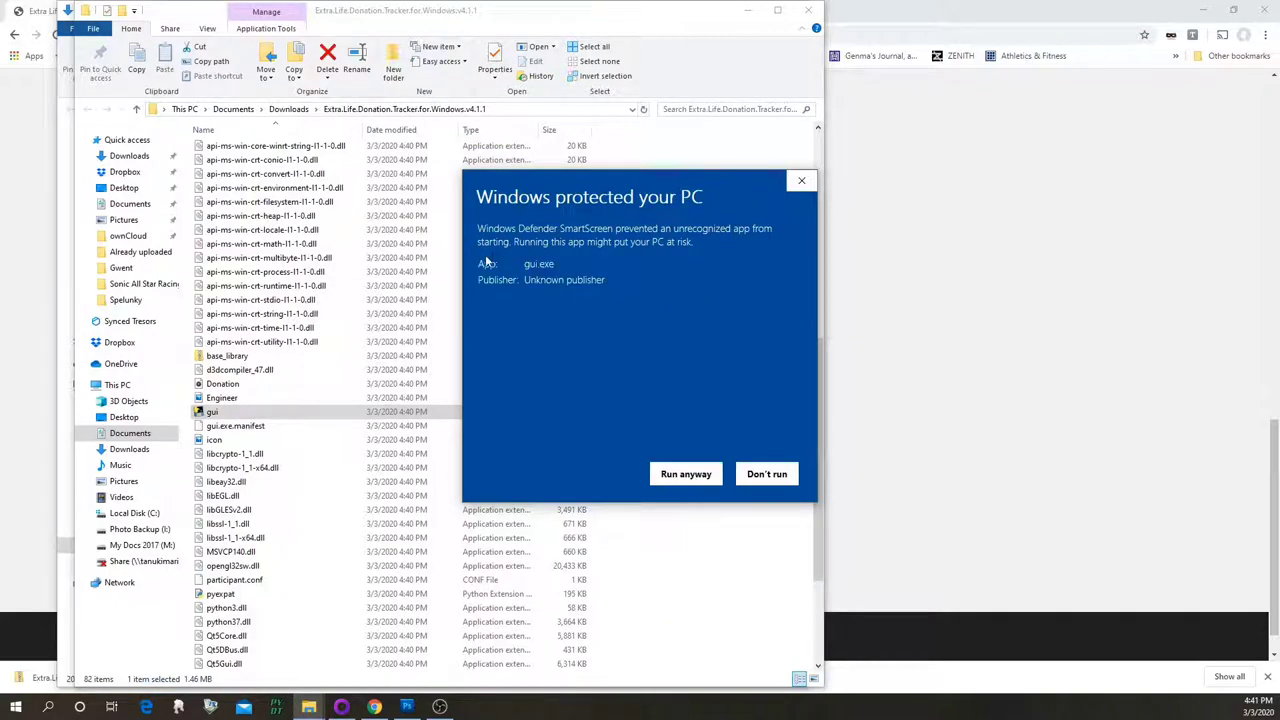
pyautogui.click(674, 480)
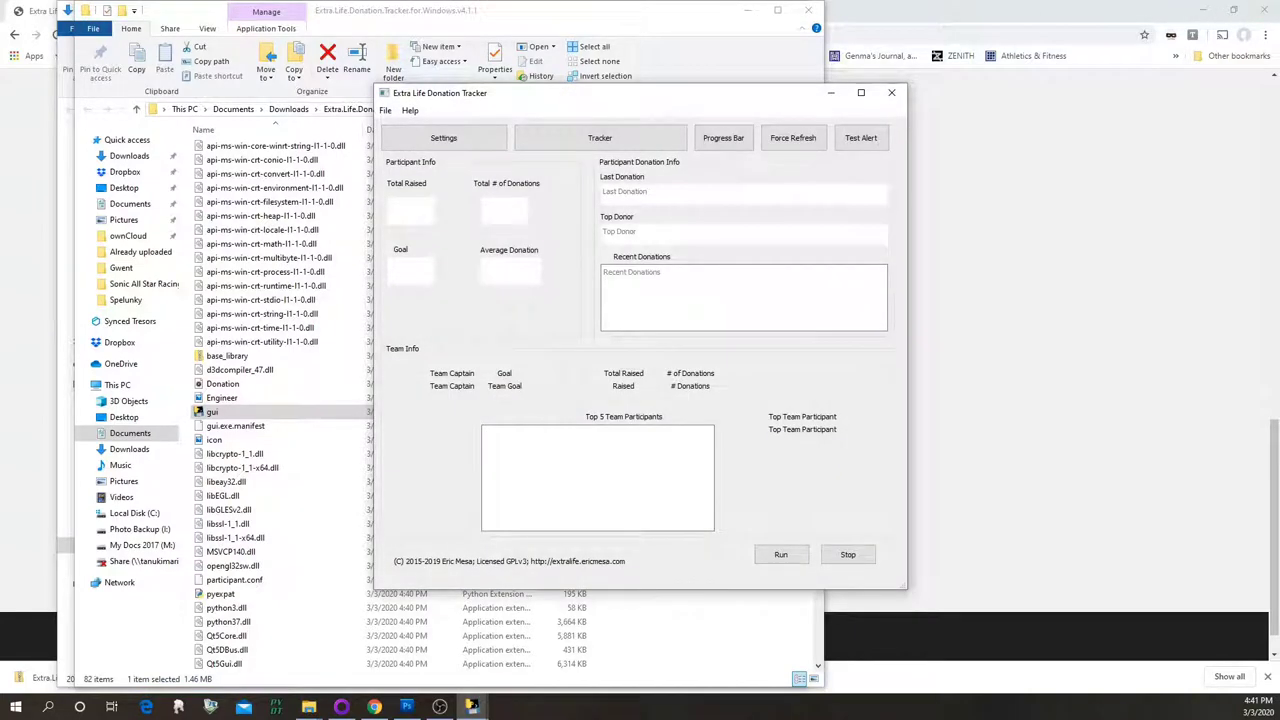
# - Move the console window left, shift the tracker window up and right, and bring it forward
pyautogui.moveTo(1071, 126); pyautogui.dragTo(255, 160)
pyautogui.moveTo(548, 104); pyautogui.dragTo(630, 80)
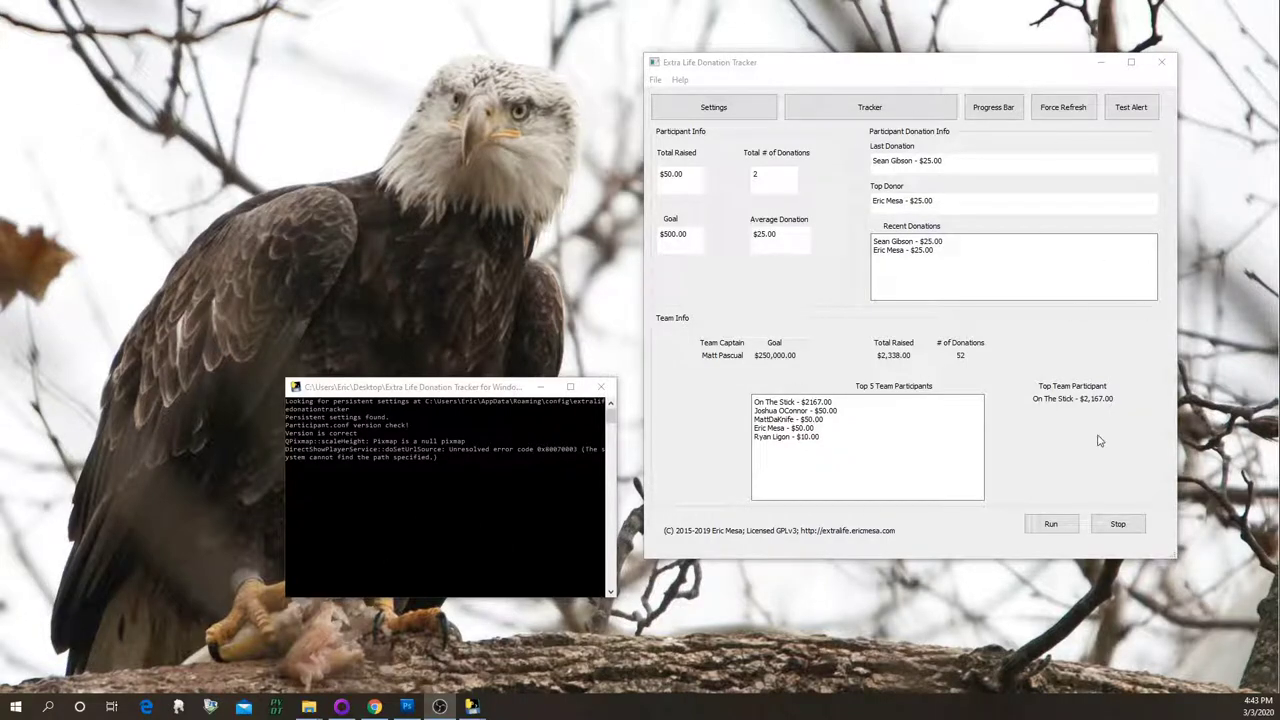
pyautogui.click(1027, 383)
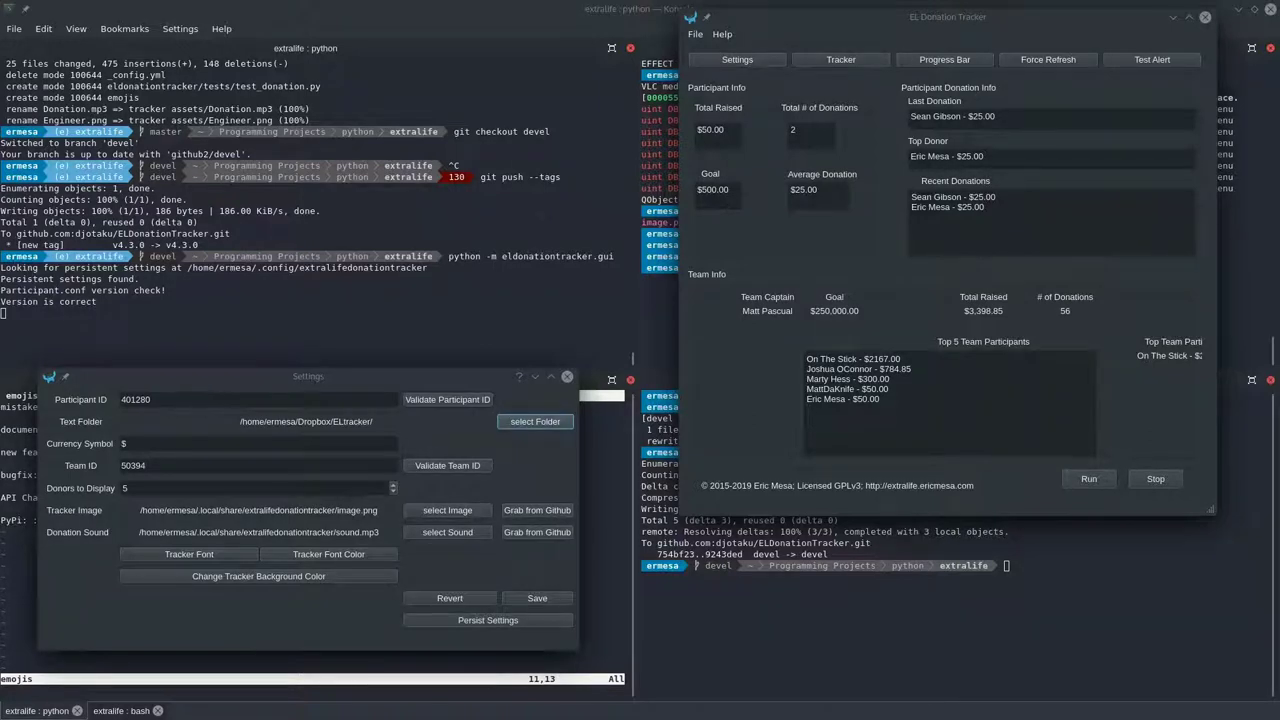
# - Switch to Firefox to see the participant's Extra Life page showing $50 of $500 raised
pyautogui.hotkey('alt', 'Tab')
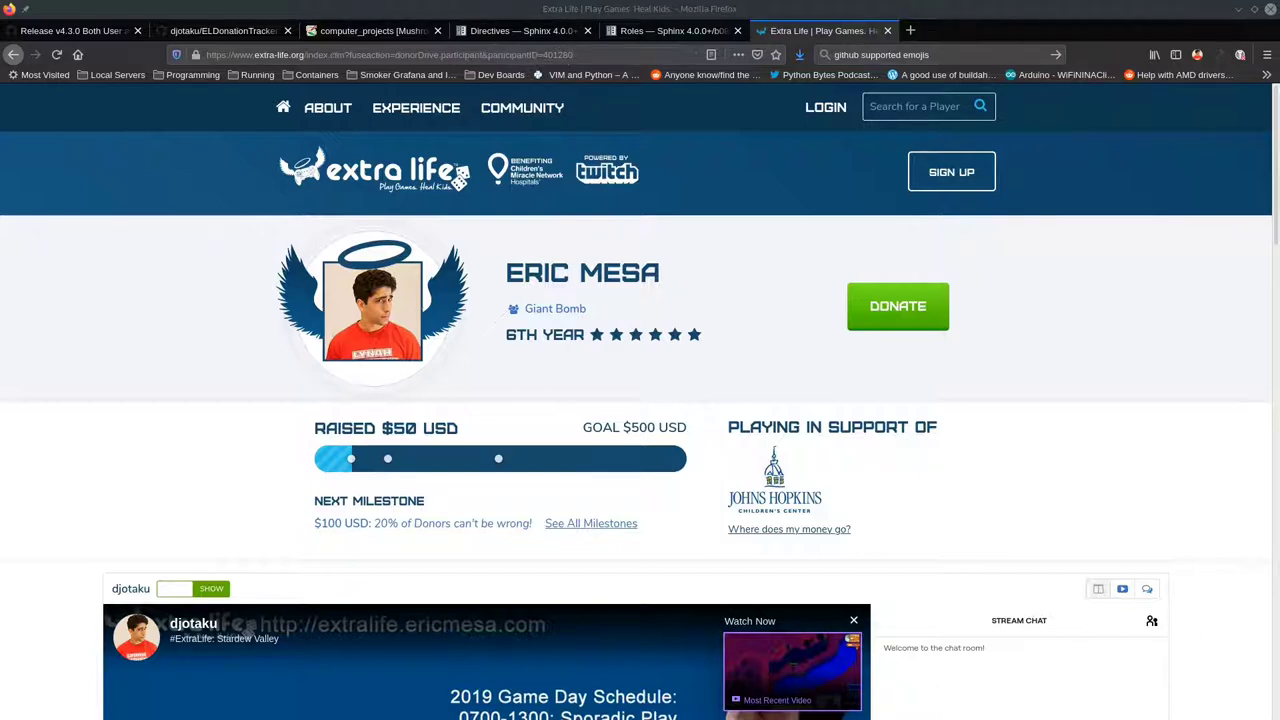
# - Minimize Firefox to bring back the tracker's Settings dialog
pyautogui.click(1238, 9)
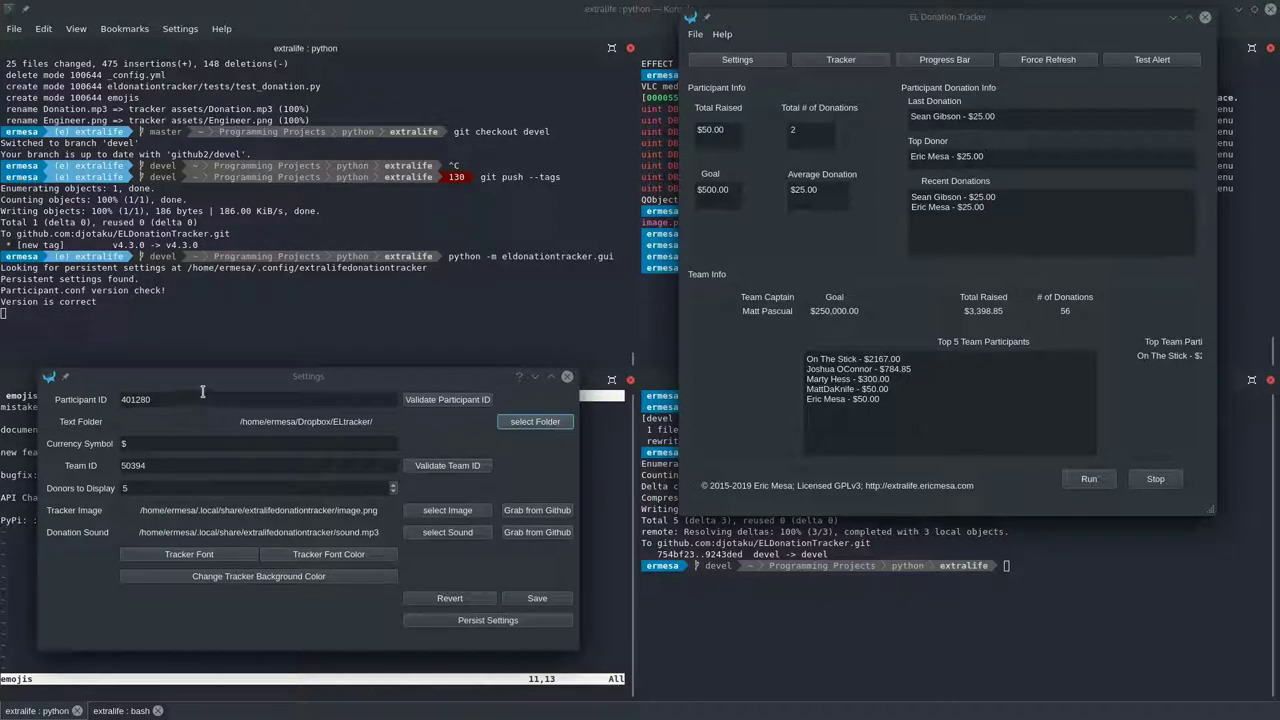
# - Validate the participant ID, then check the Giant Bomb team page ($3,399 of $250,000) in Firefox
pyautogui.click(448, 400)
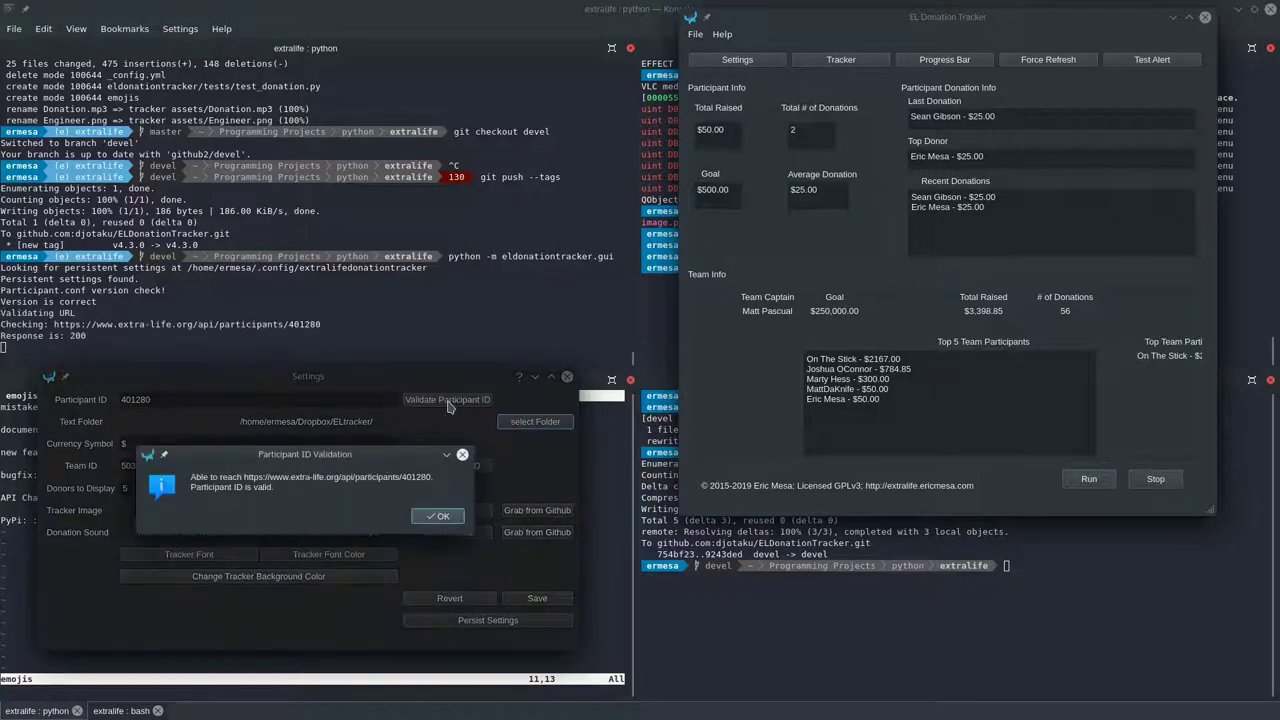
pyautogui.moveTo(259, 478); pyautogui.dragTo(427, 480)
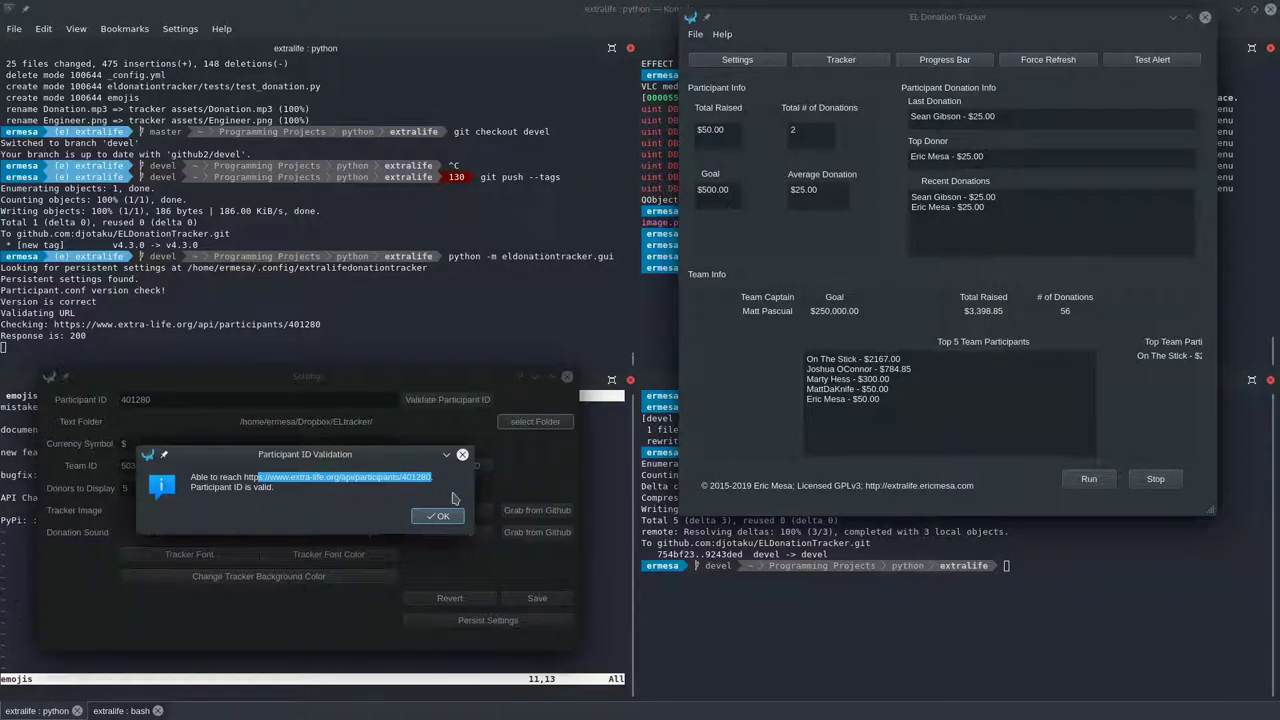
pyautogui.click(455, 516)
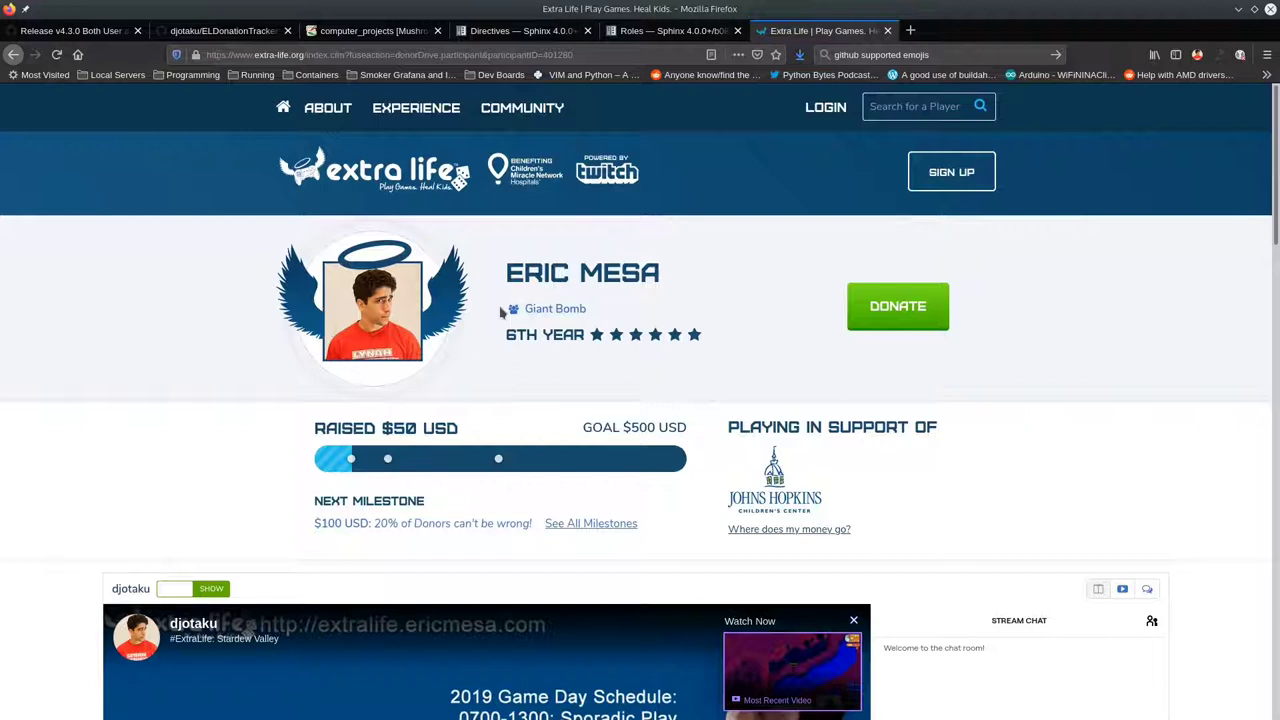
pyautogui.click(558, 316)
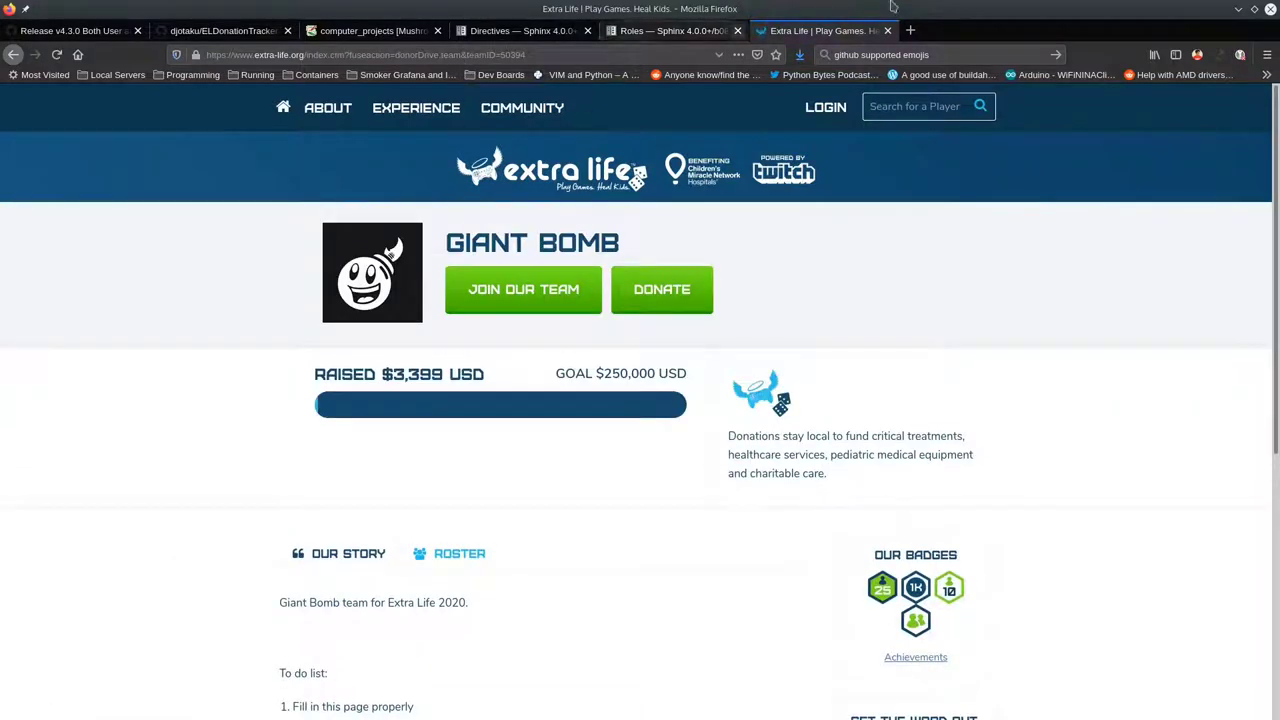
pyautogui.click(1238, 12)
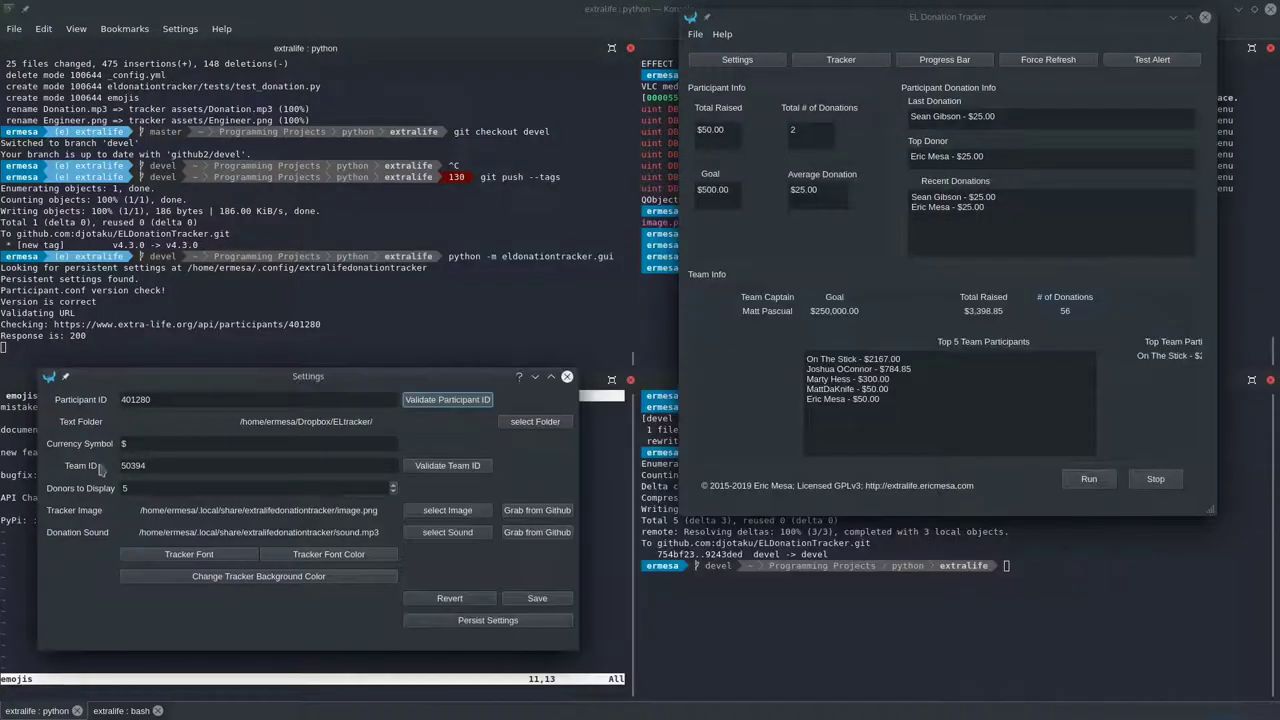
# - Validate the team ID, dismiss the message, and widen the tracker window slightly
pyautogui.click(432, 467)
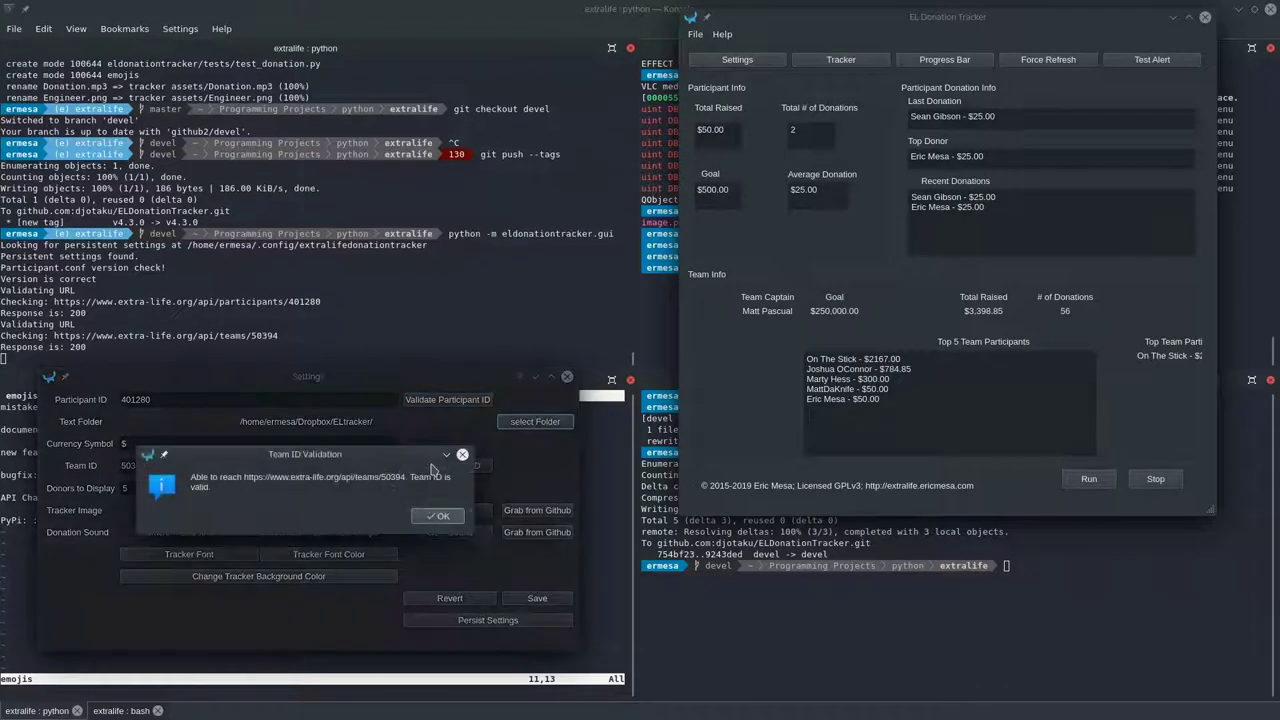
pyautogui.click(441, 516)
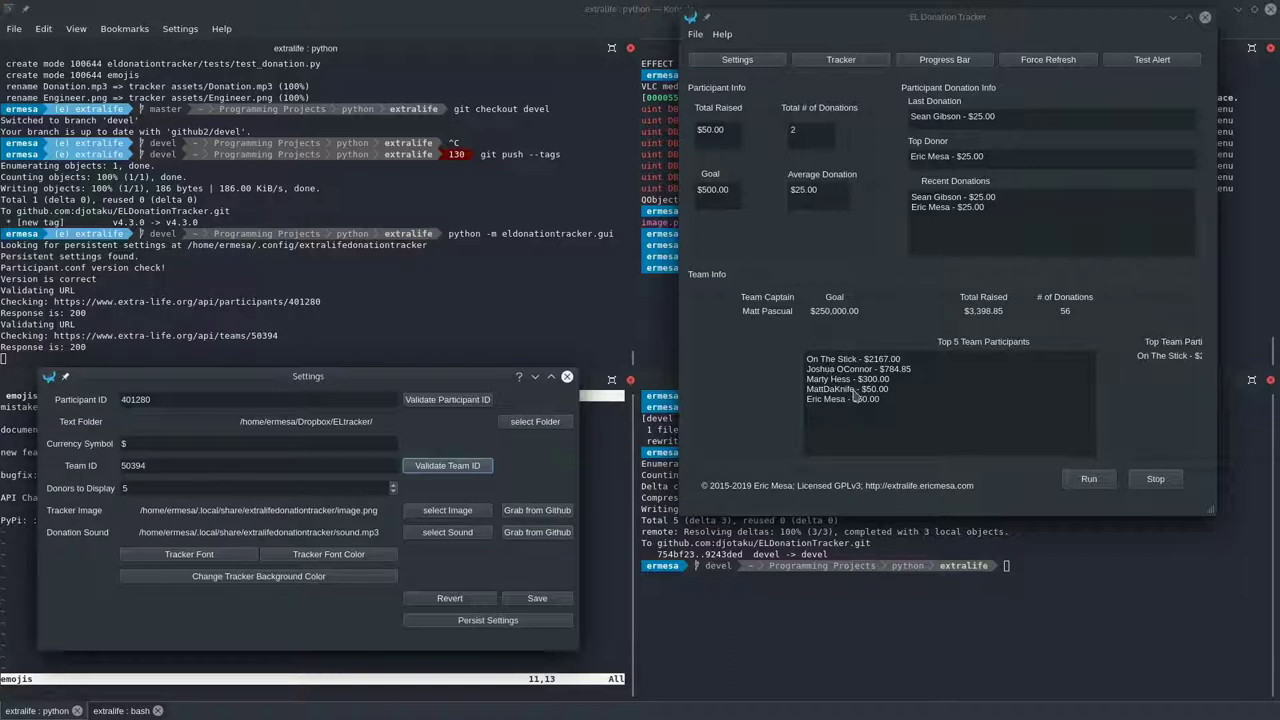
pyautogui.click(756, 318)
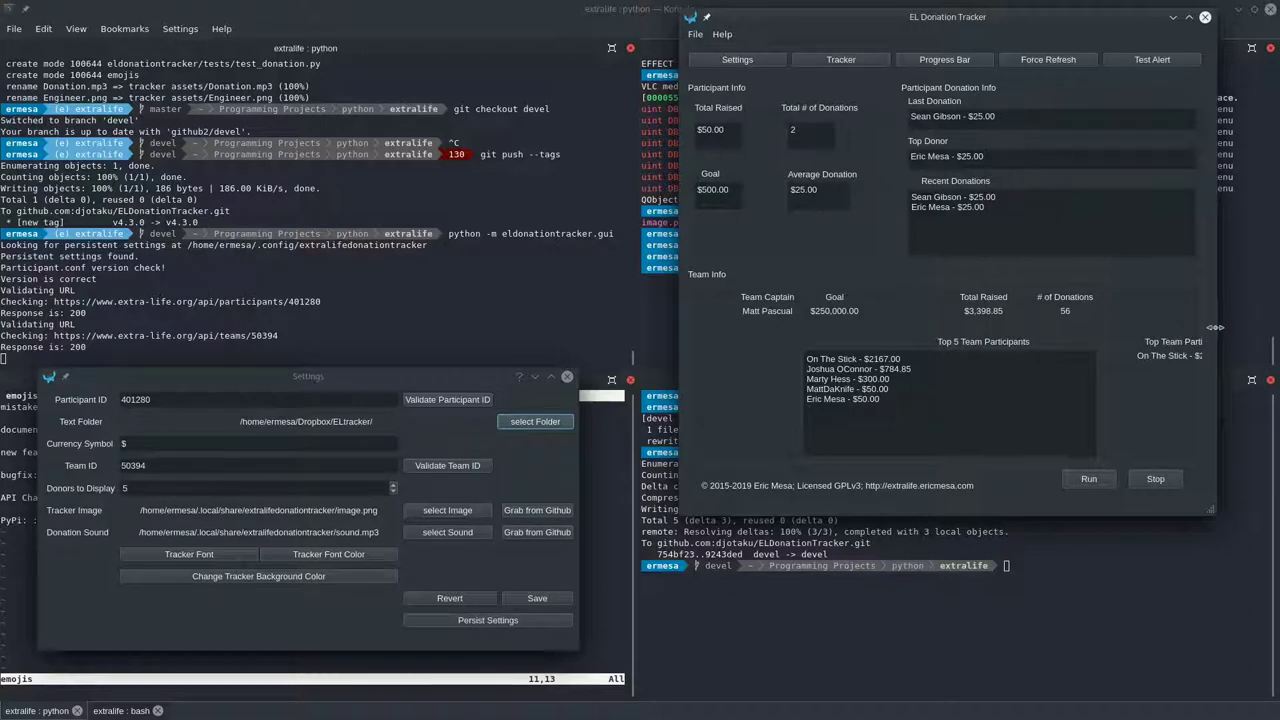
pyautogui.moveTo(1213, 335); pyautogui.dragTo(1225, 335)
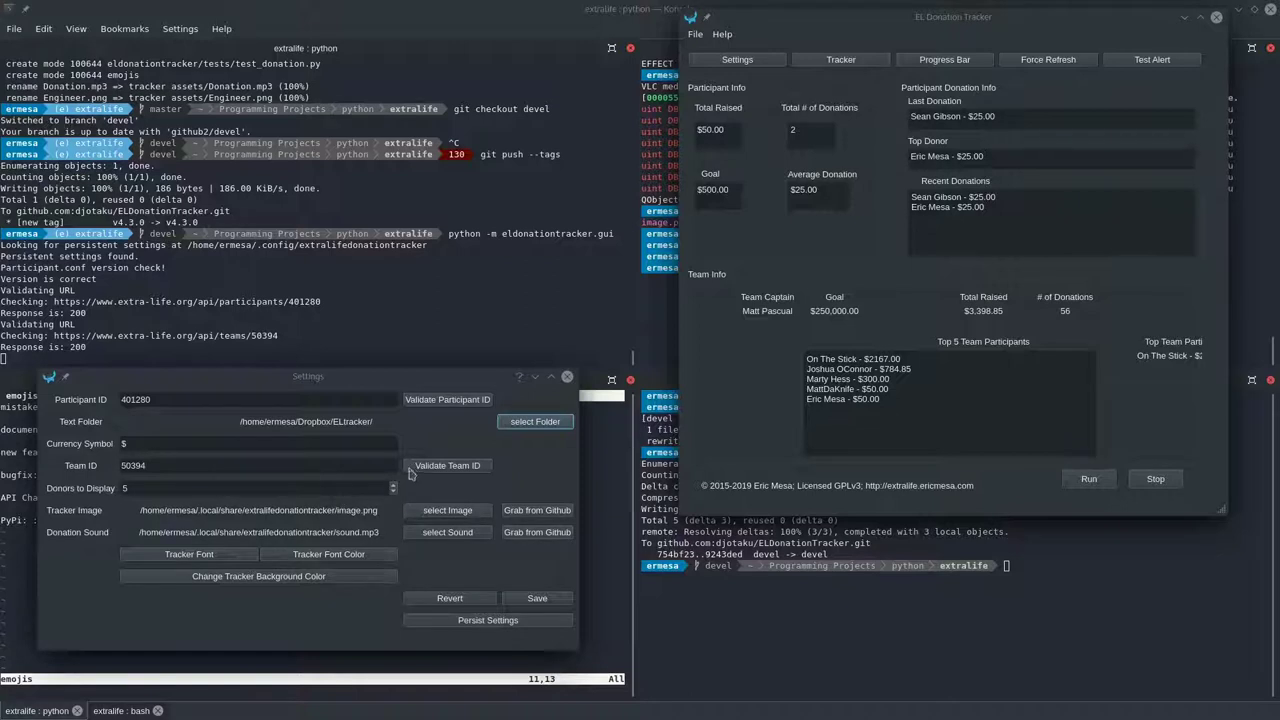
# - Run Validate Team ID once more and dismiss the success message
pyautogui.click(452, 469)
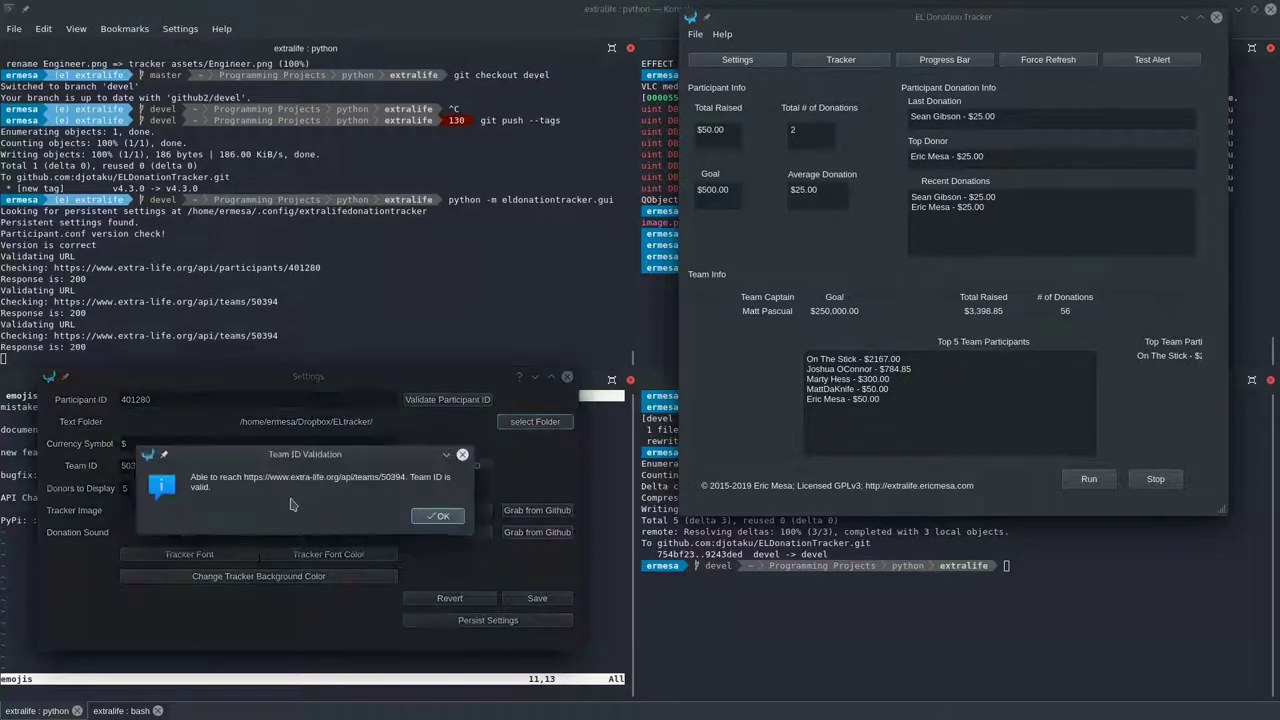
pyautogui.click(438, 517)
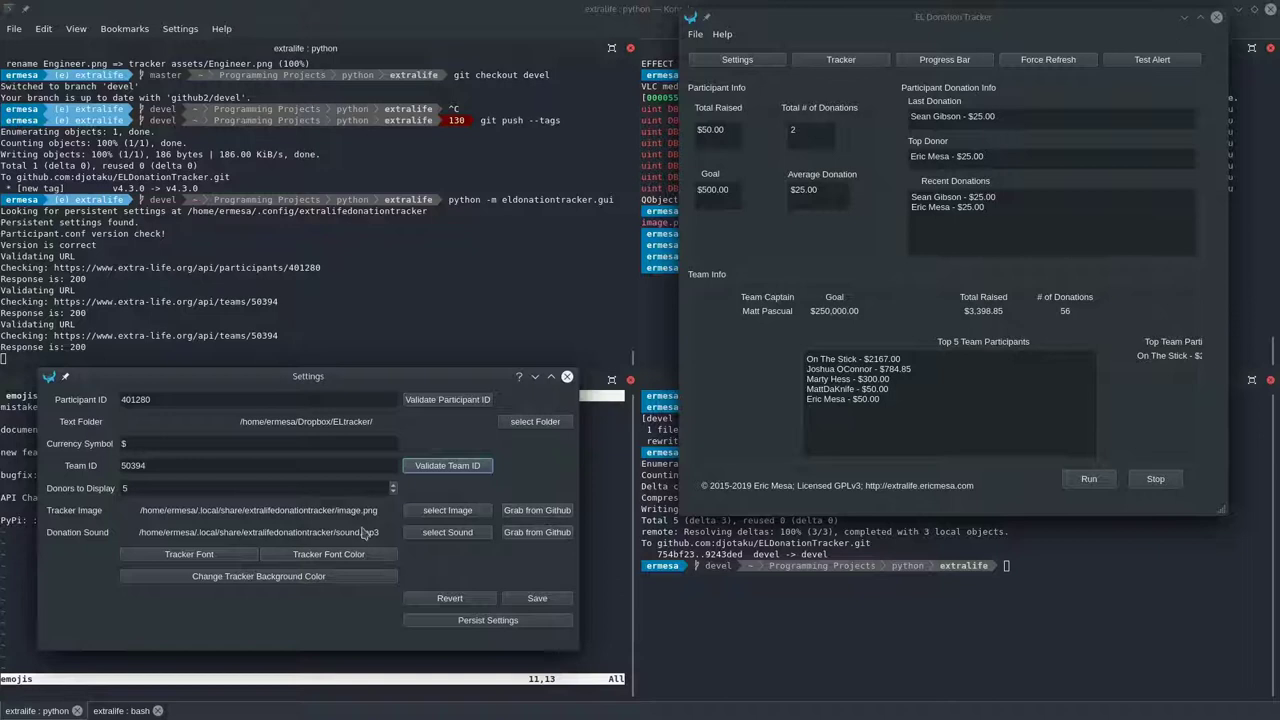
# - Cancel the tracker image file browser and fetch the default image.png from GitHub instead
pyautogui.click(548, 517)
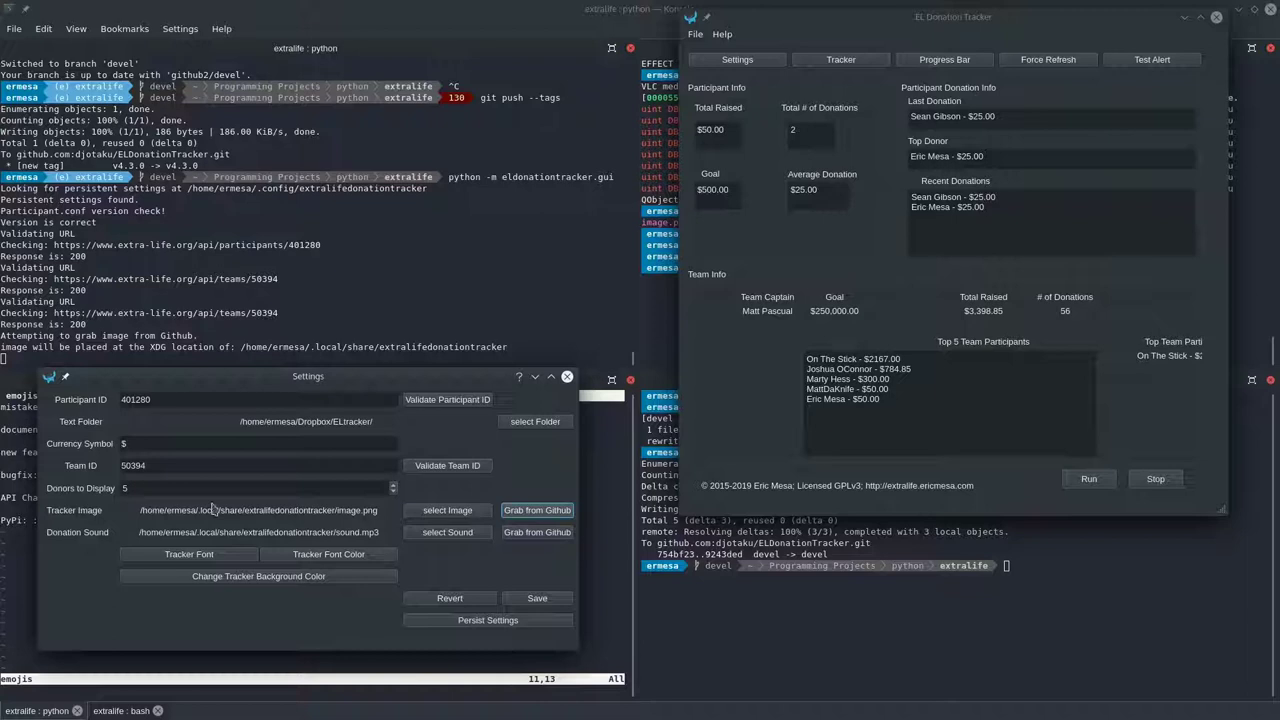
pyautogui.click(437, 512)
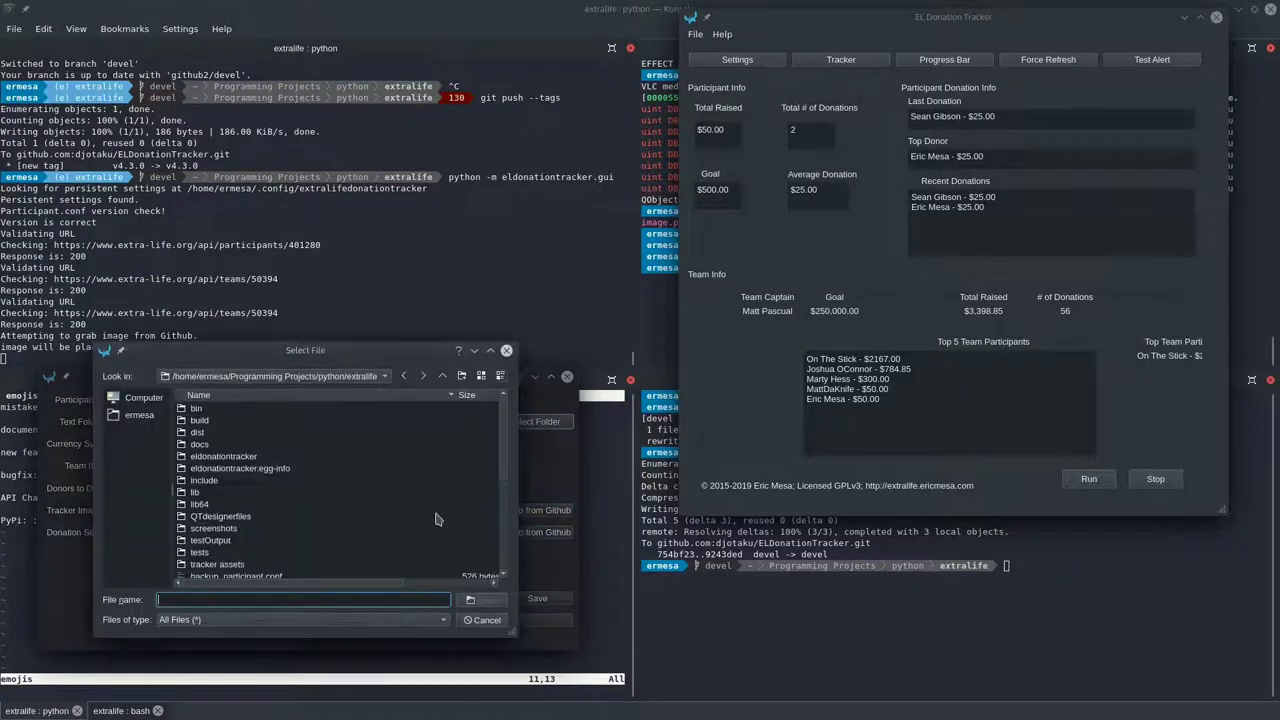
pyautogui.click(481, 619)
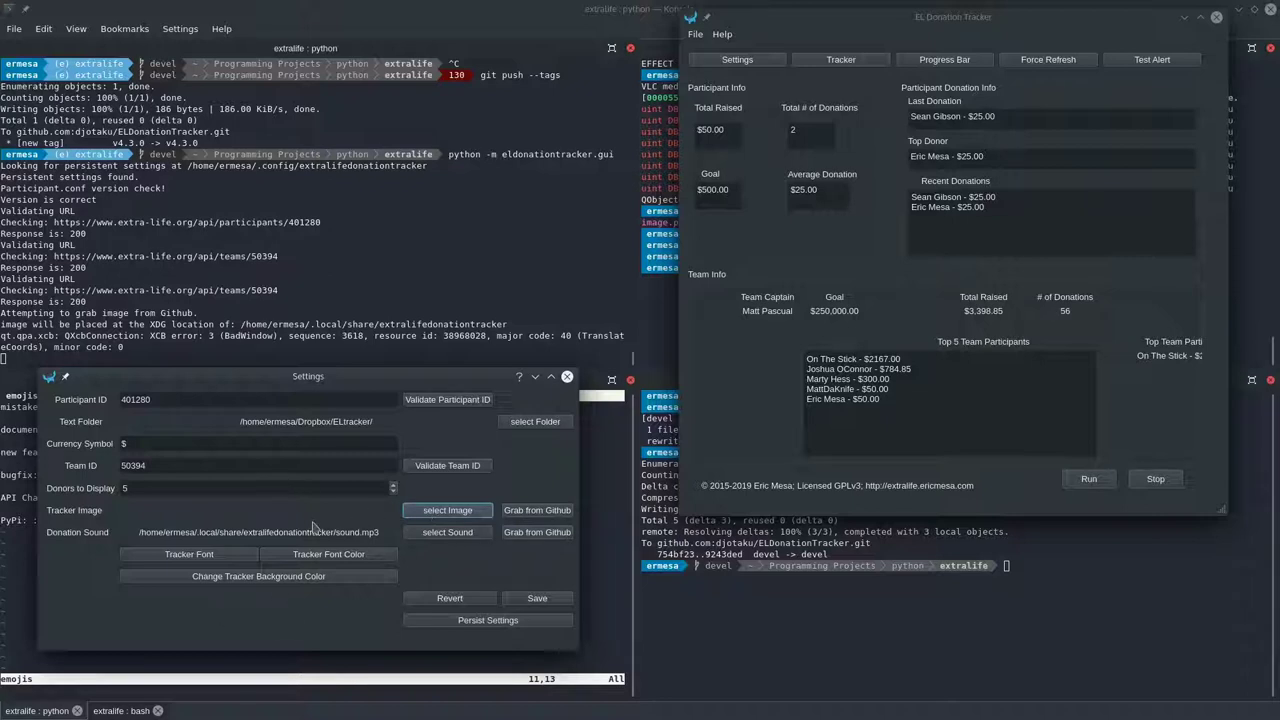
pyautogui.click(527, 514)
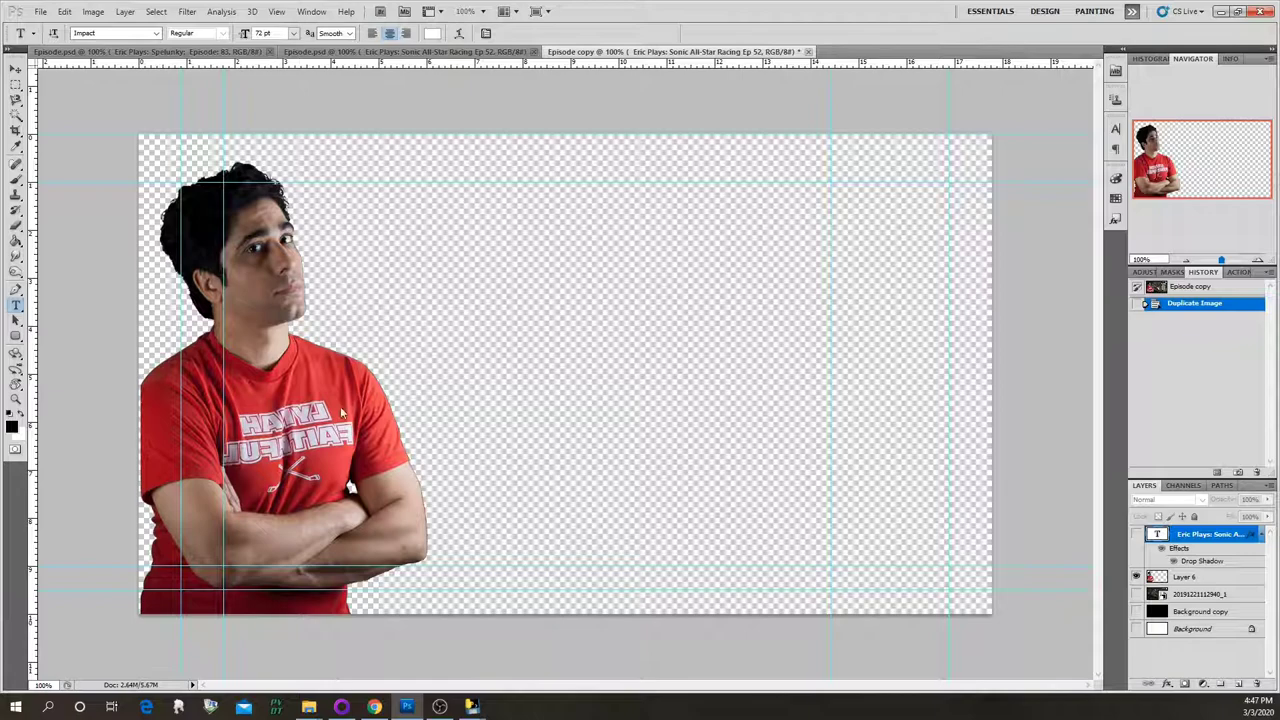
pyautogui.click(1136, 594)
pyautogui.click(1136, 594)
pyautogui.click(1136, 594)
pyautogui.click(1136, 594)
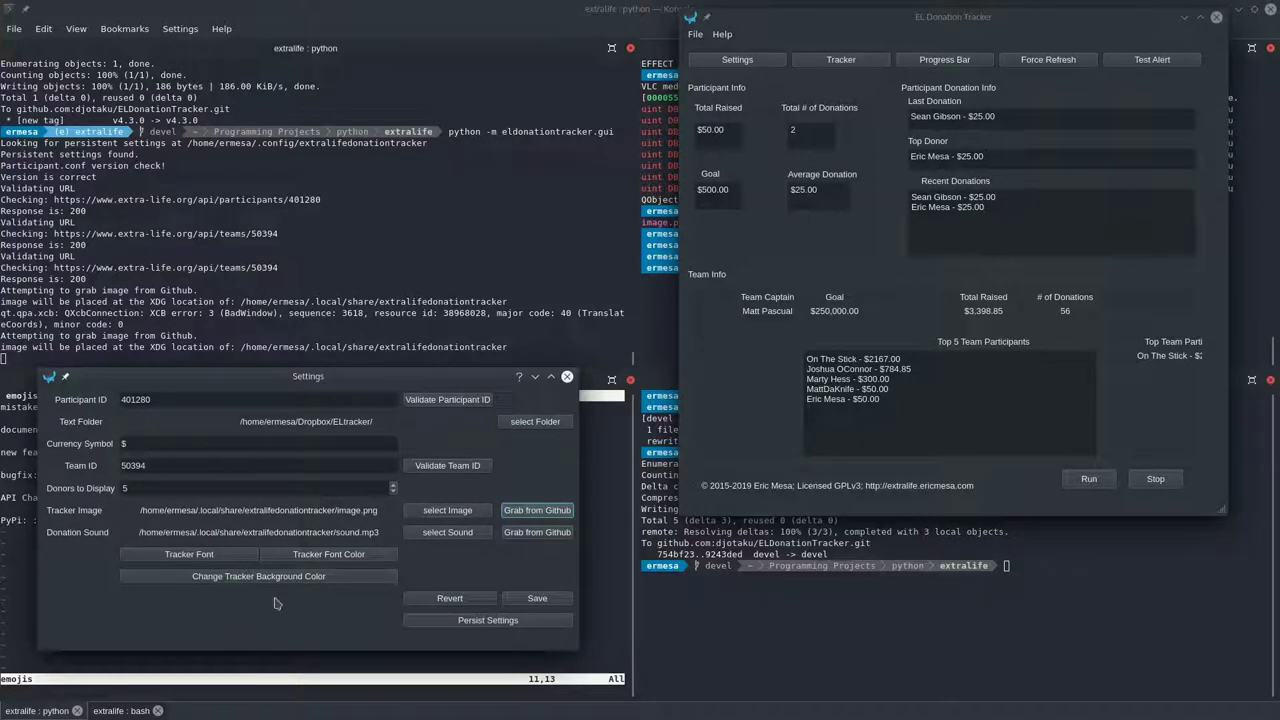
# - Persist the current settings to the .config/extralifedonationtracker folder via Select Folder
pyautogui.click(487, 621)
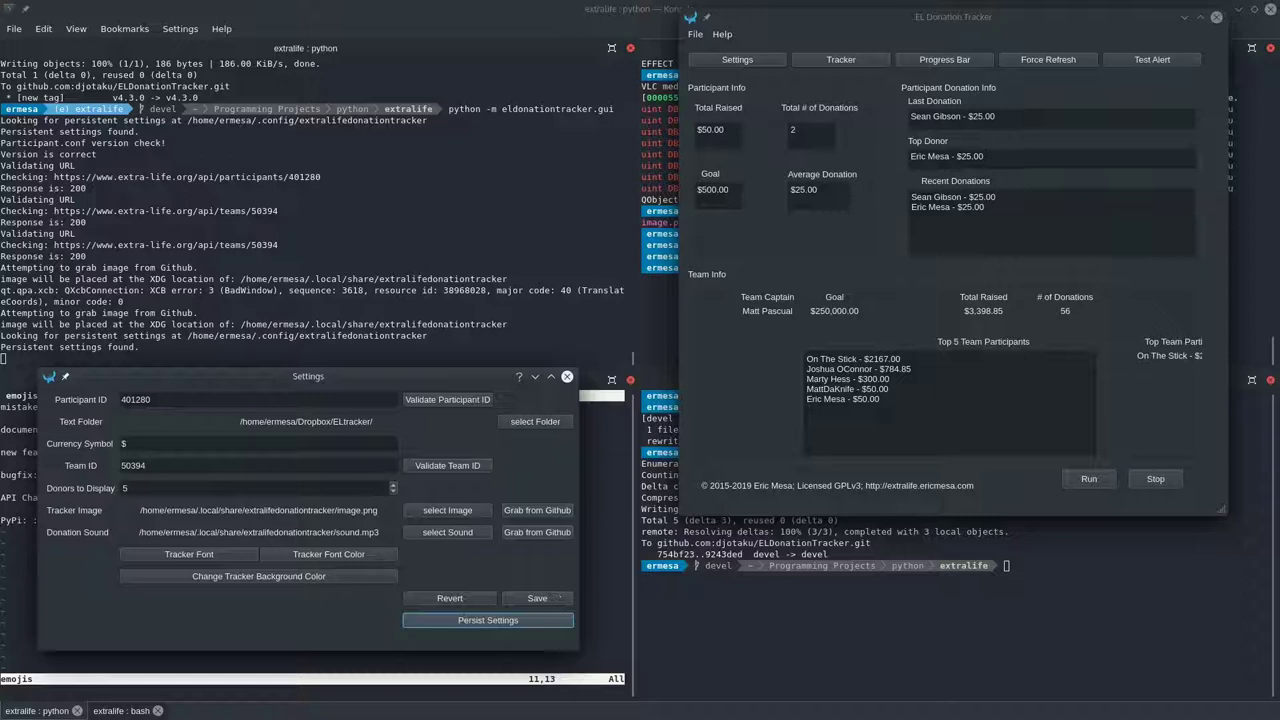
pyautogui.click(535, 421)
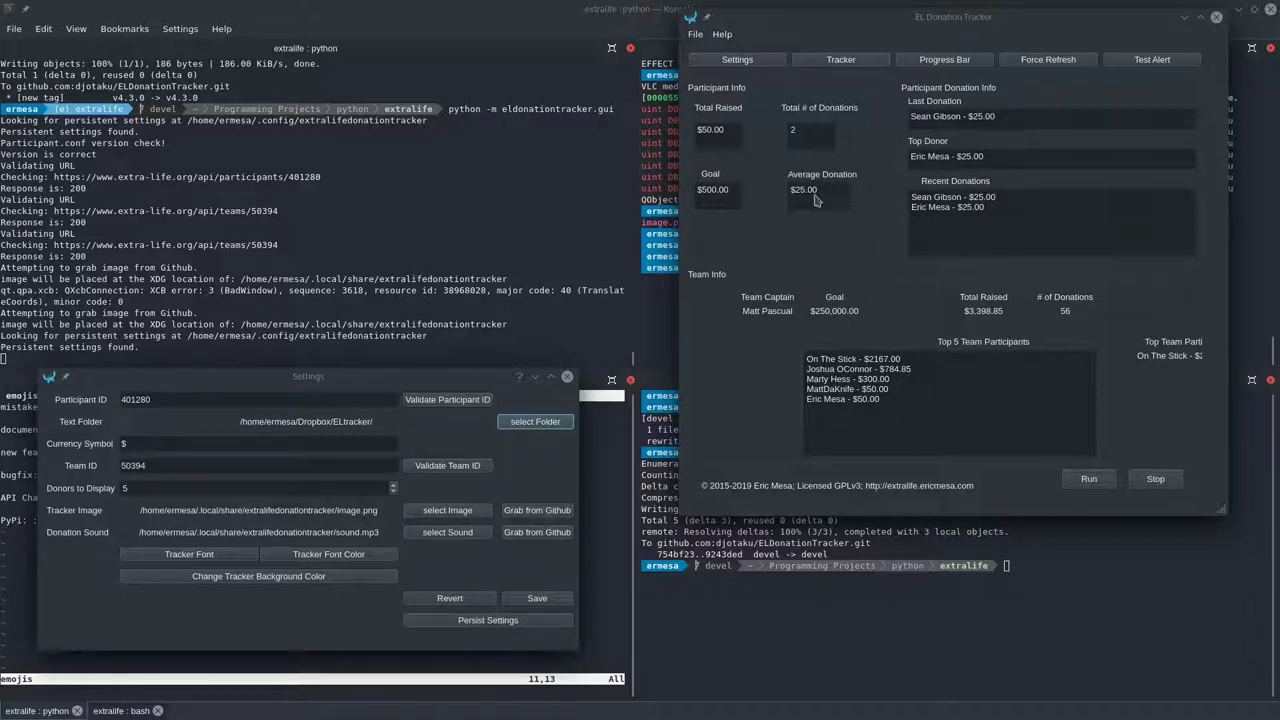
# - Open the green Tracker window and move it to the upper left of the screen
pyautogui.click(880, 64)
pyautogui.moveTo(535, 310); pyautogui.dragTo(247, 195)
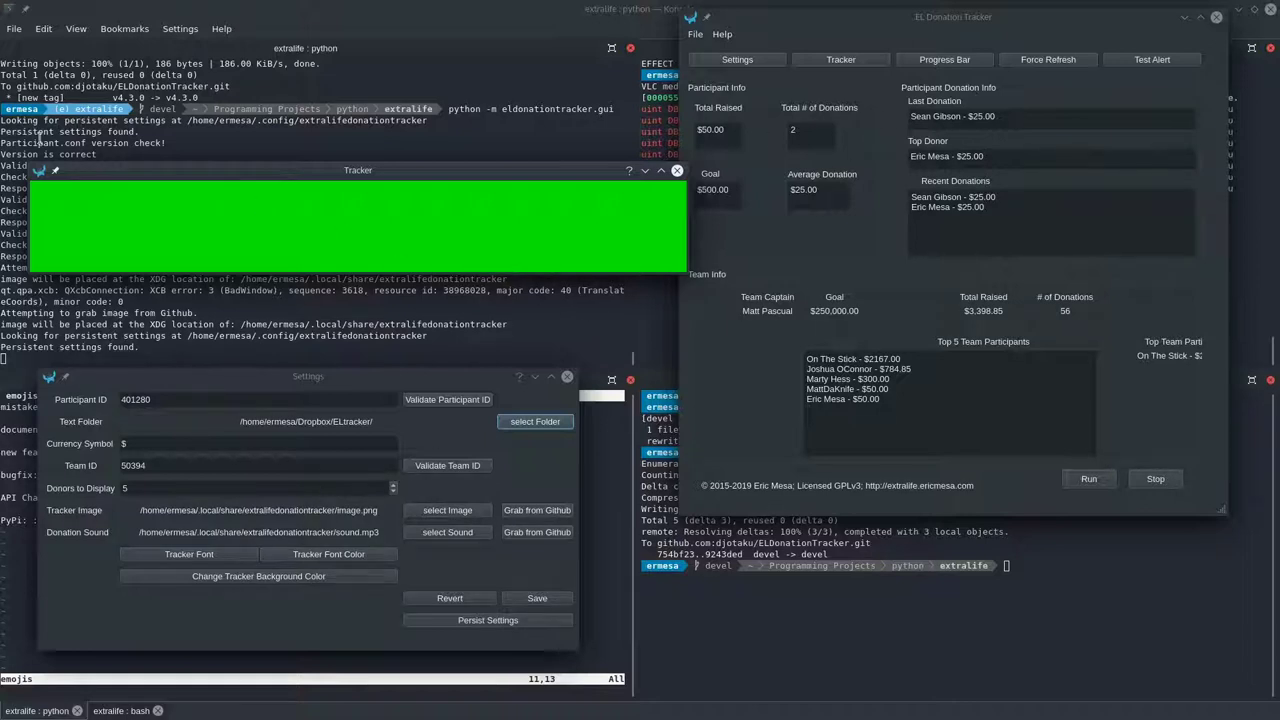
pyautogui.click(1176, 67)
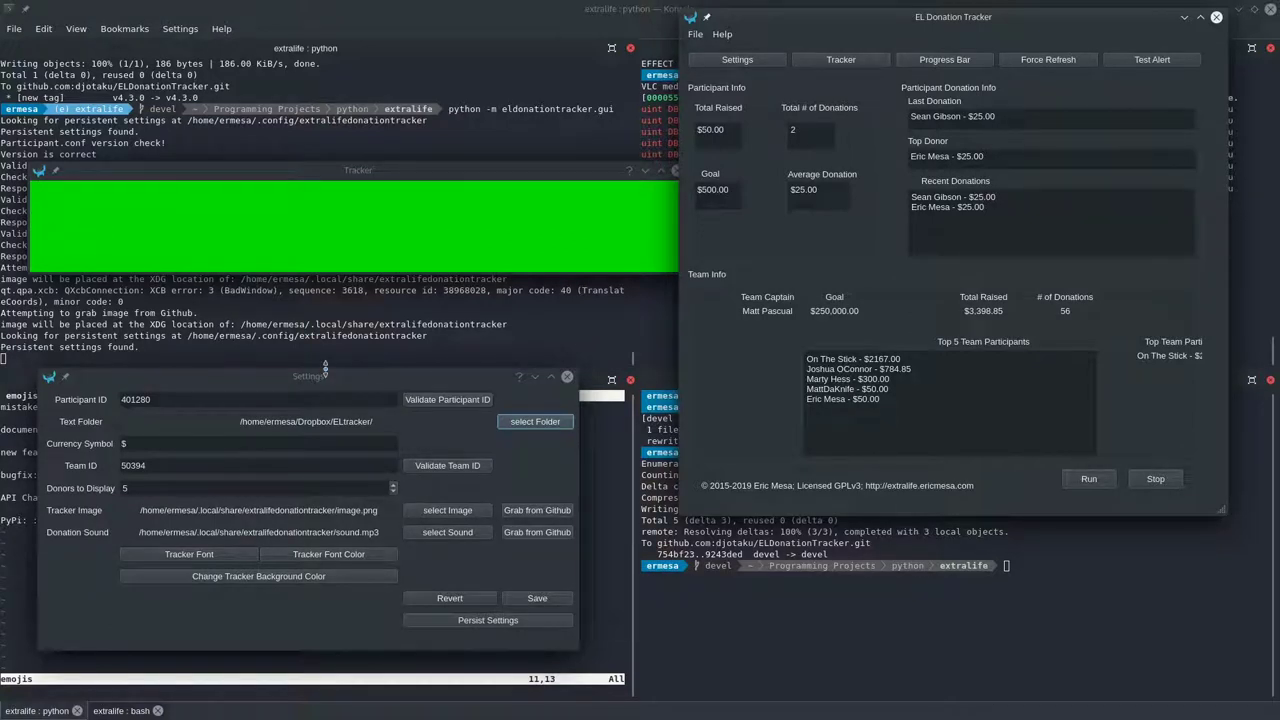
pyautogui.click(1135, 63)
# - Make the tracker background blue #2600ff and preview a $25.00 test alert on it
pyautogui.click(350, 577)
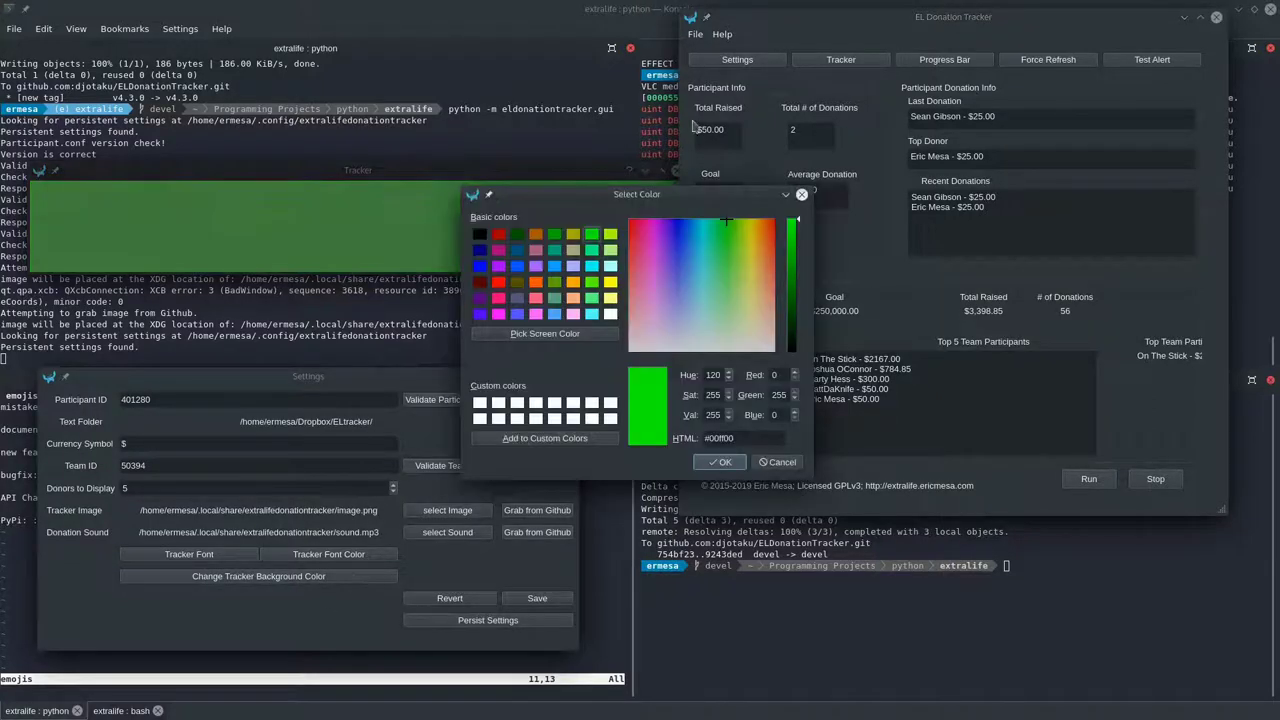
pyautogui.moveTo(653, 199); pyautogui.dragTo(904, 283)
pyautogui.click(926, 304)
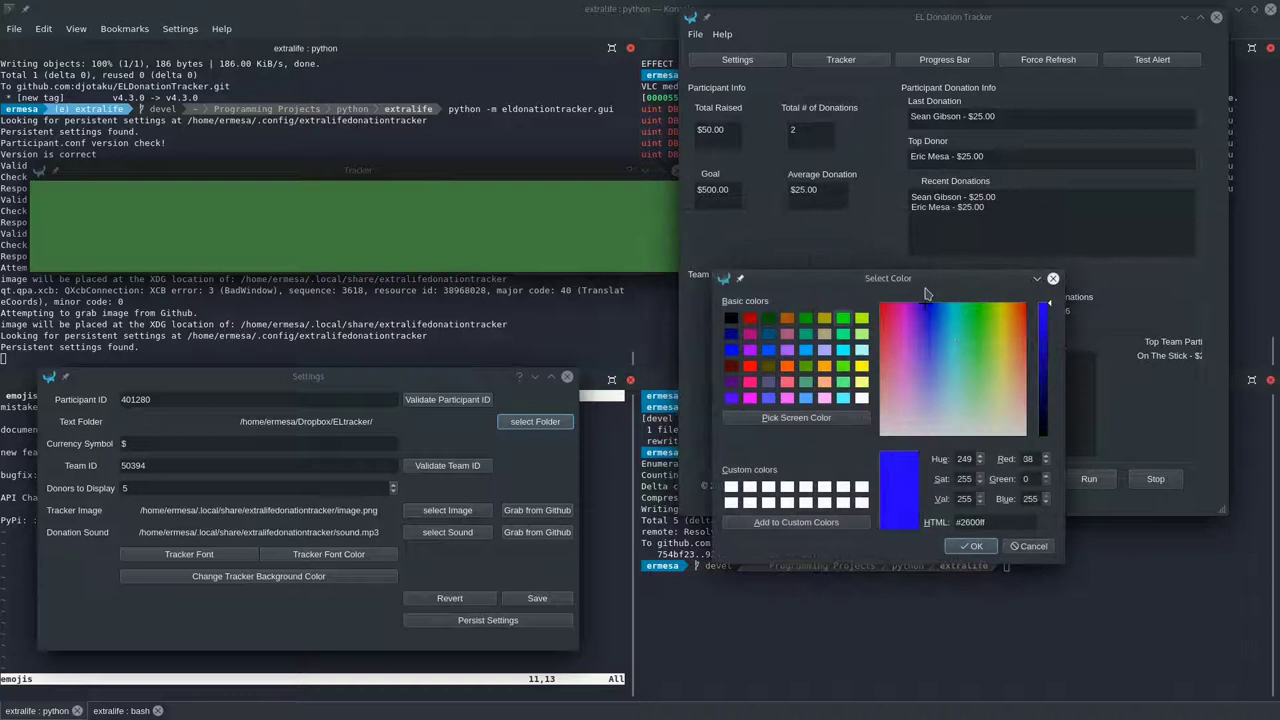
pyautogui.click(970, 546)
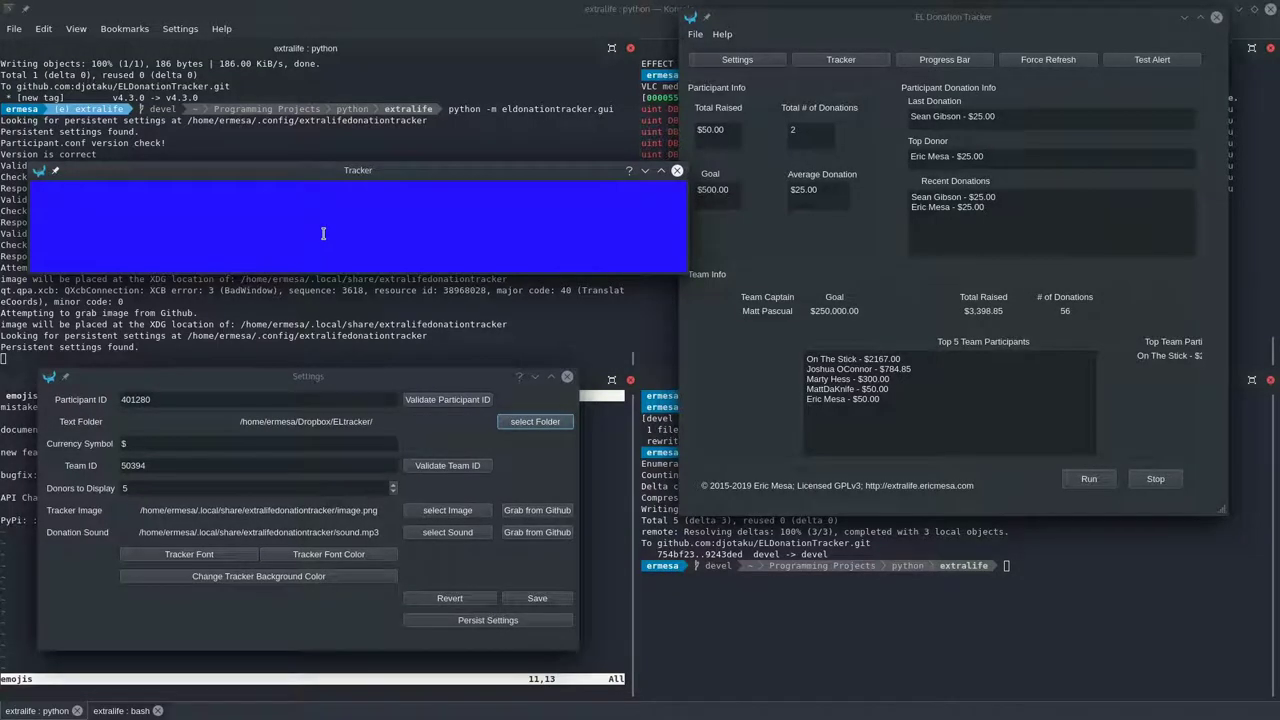
pyautogui.click(1152, 60)
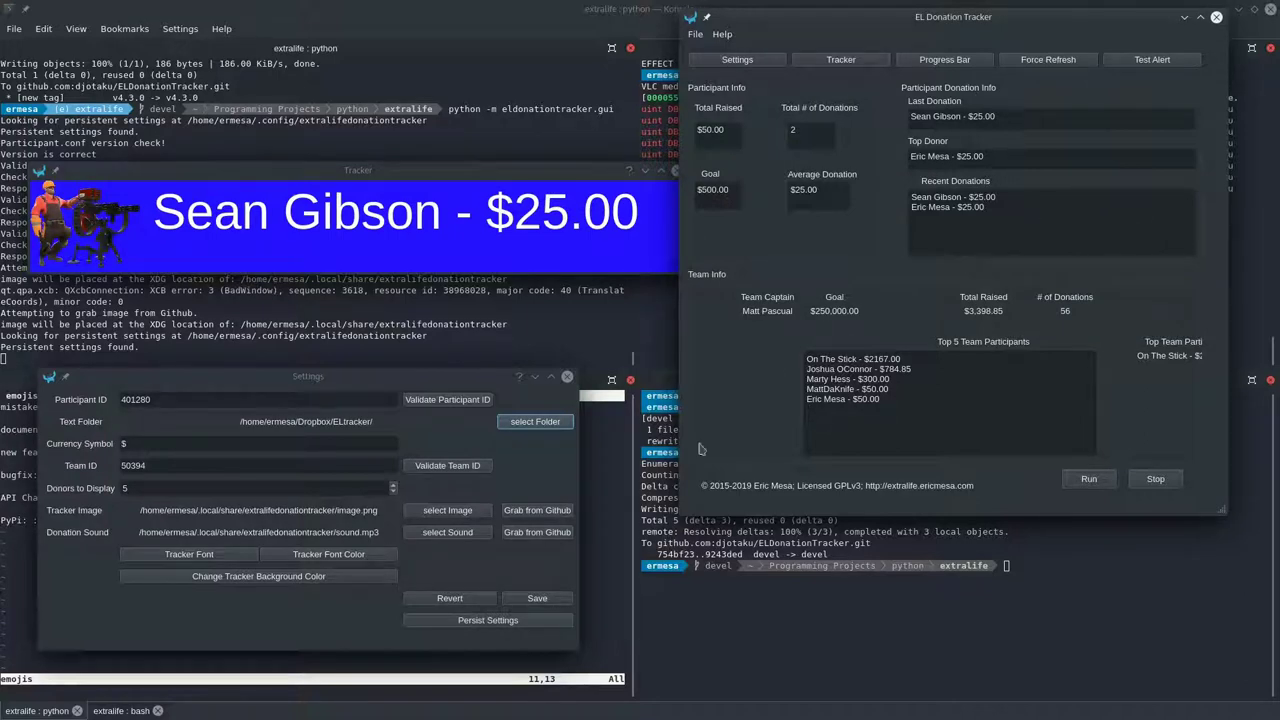
# - Change the tracker background to light purple #d97eff and persist the setting
pyautogui.click(297, 578)
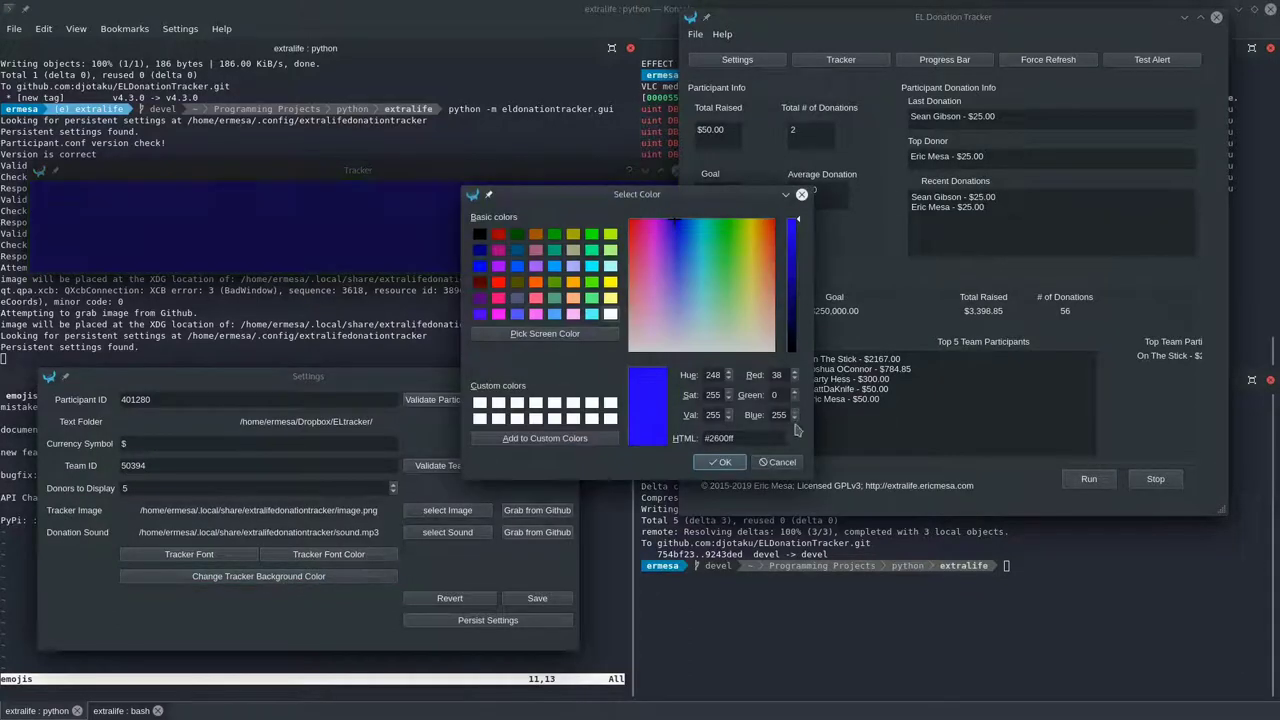
pyautogui.click(798, 464)
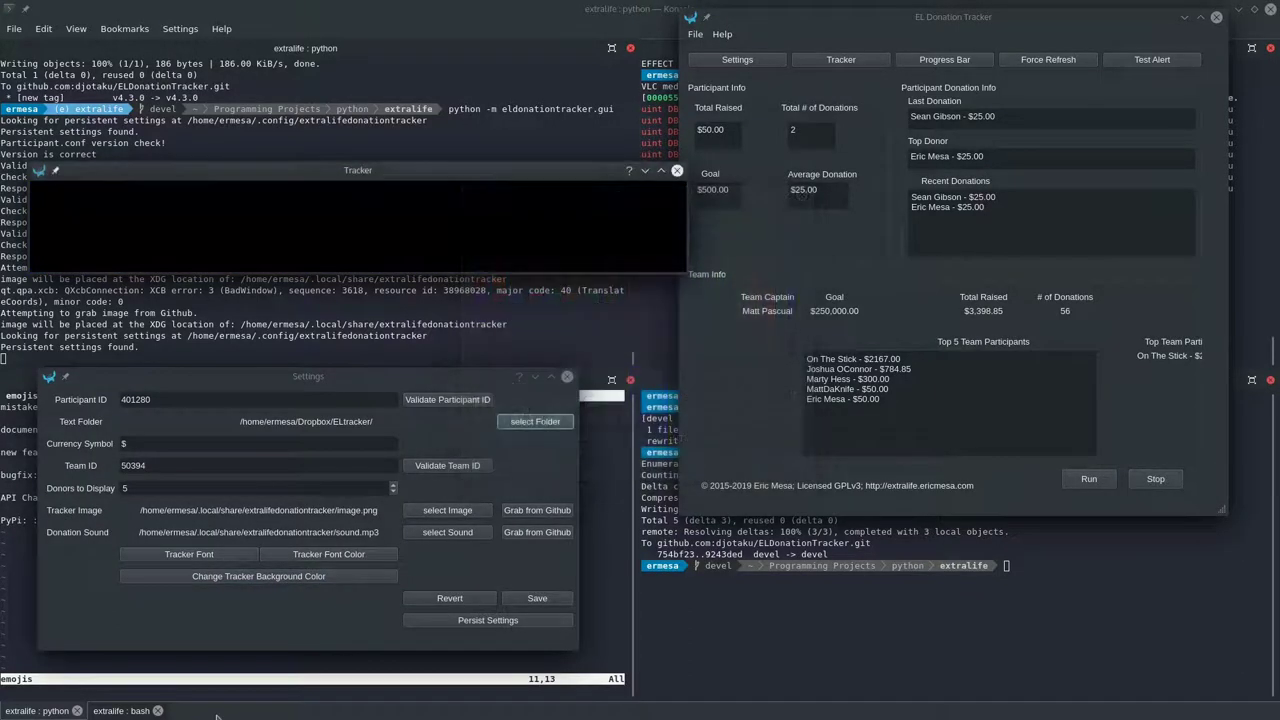
pyautogui.click(307, 586)
pyautogui.moveTo(799, 345); pyautogui.dragTo(799, 218)
pyautogui.moveTo(718, 327); pyautogui.dragTo(660, 284)
pyautogui.click(720, 462)
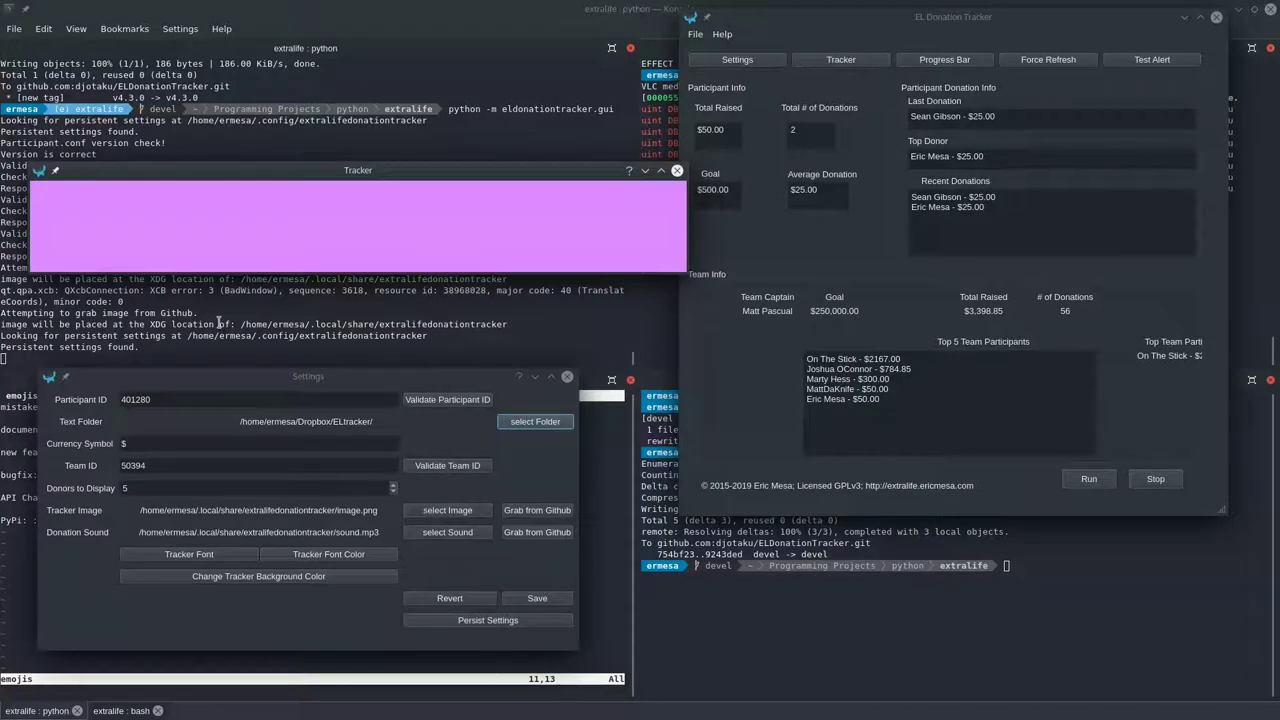
pyautogui.click(512, 626)
# - Browse the available fonts in the Tracker Font chooser
pyautogui.click(238, 556)
pyautogui.scroll(3, 520, 282)
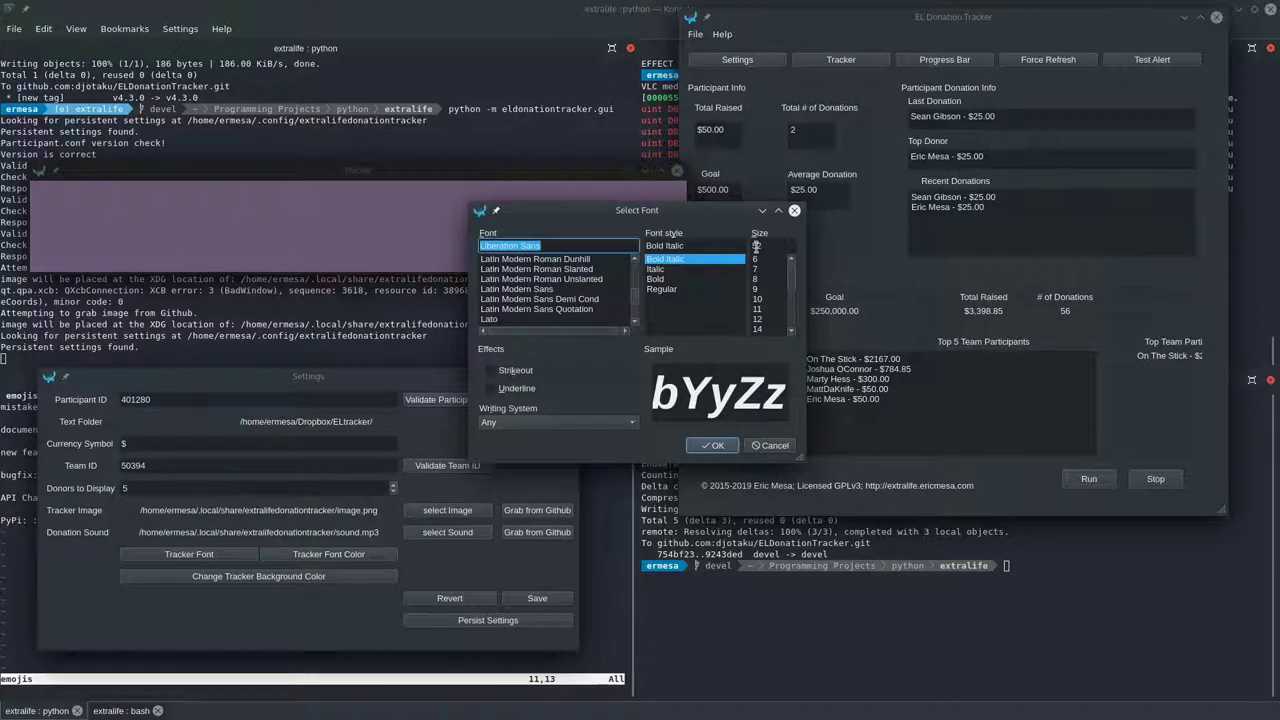
pyautogui.scroll(-4, 768, 285)
pyautogui.scroll(4, 771, 312)
# - Leave the font unchanged and set the tracker font colour to bright green #73ff00
pyautogui.click(770, 446)
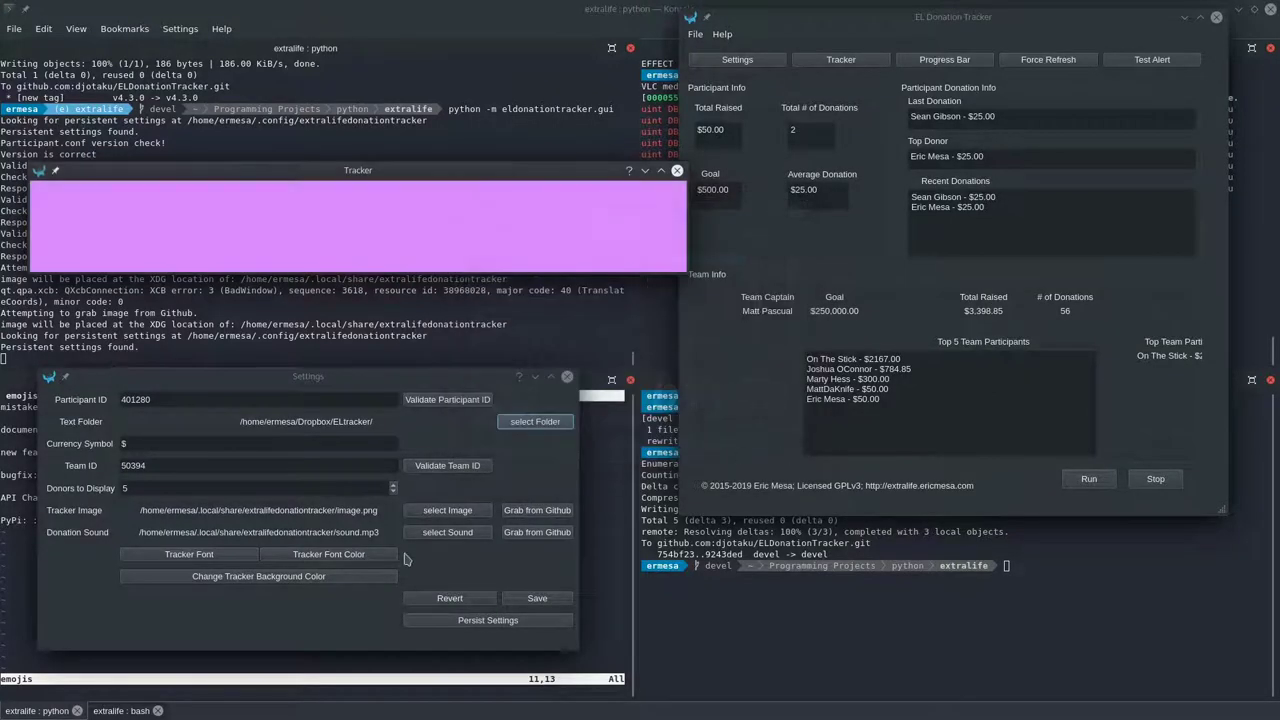
pyautogui.click(385, 555)
pyautogui.moveTo(719, 257); pyautogui.dragTo(737, 220)
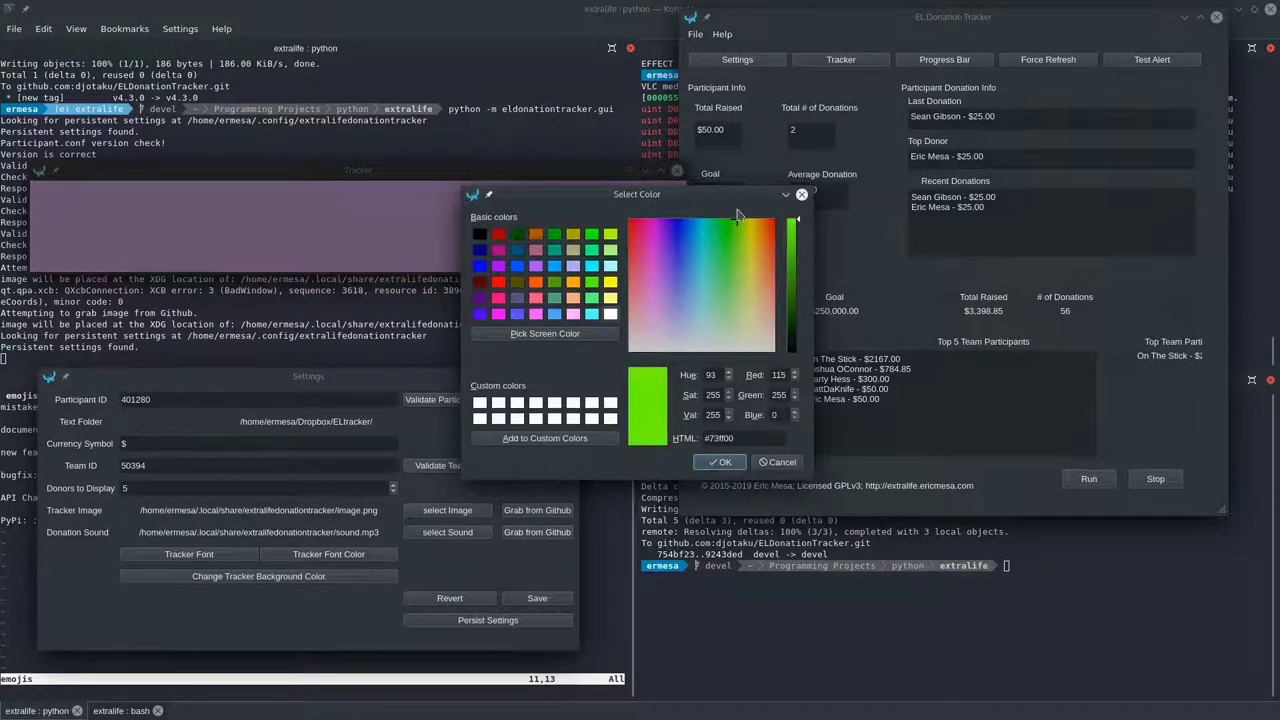
pyautogui.click(716, 463)
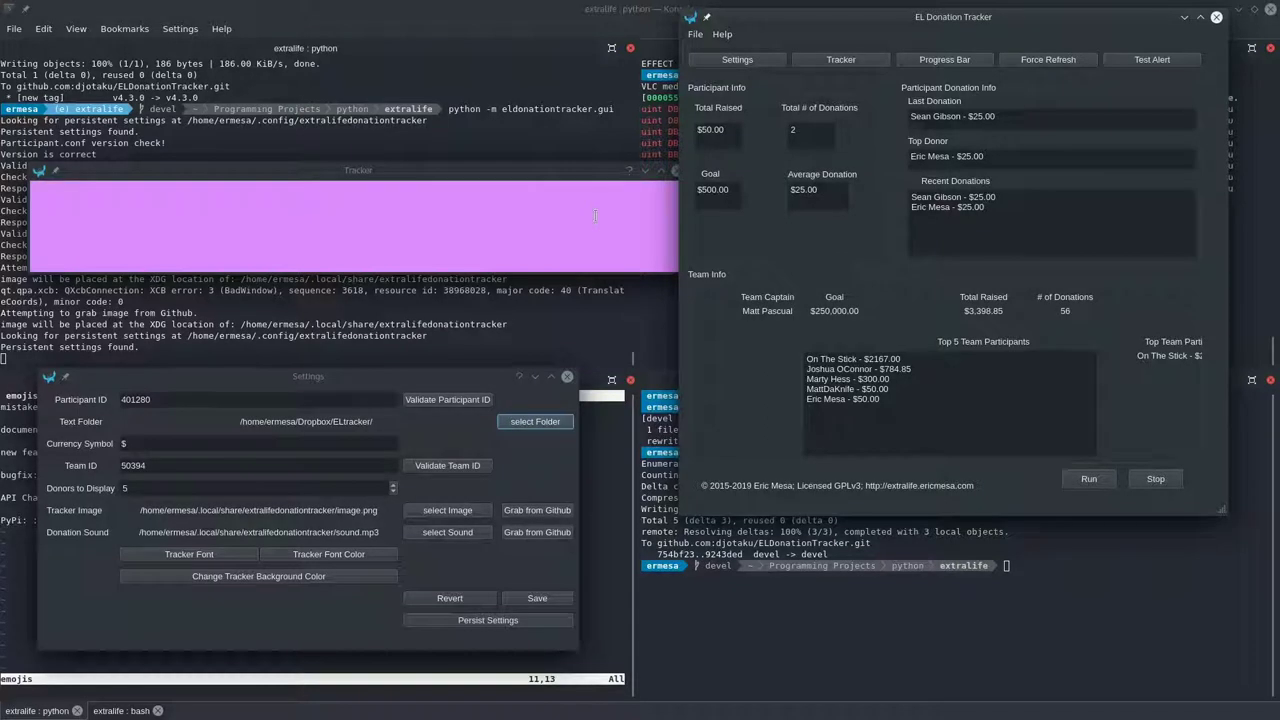
# - Bring the purple Tracker window to the front and close it
pyautogui.click(585, 176)
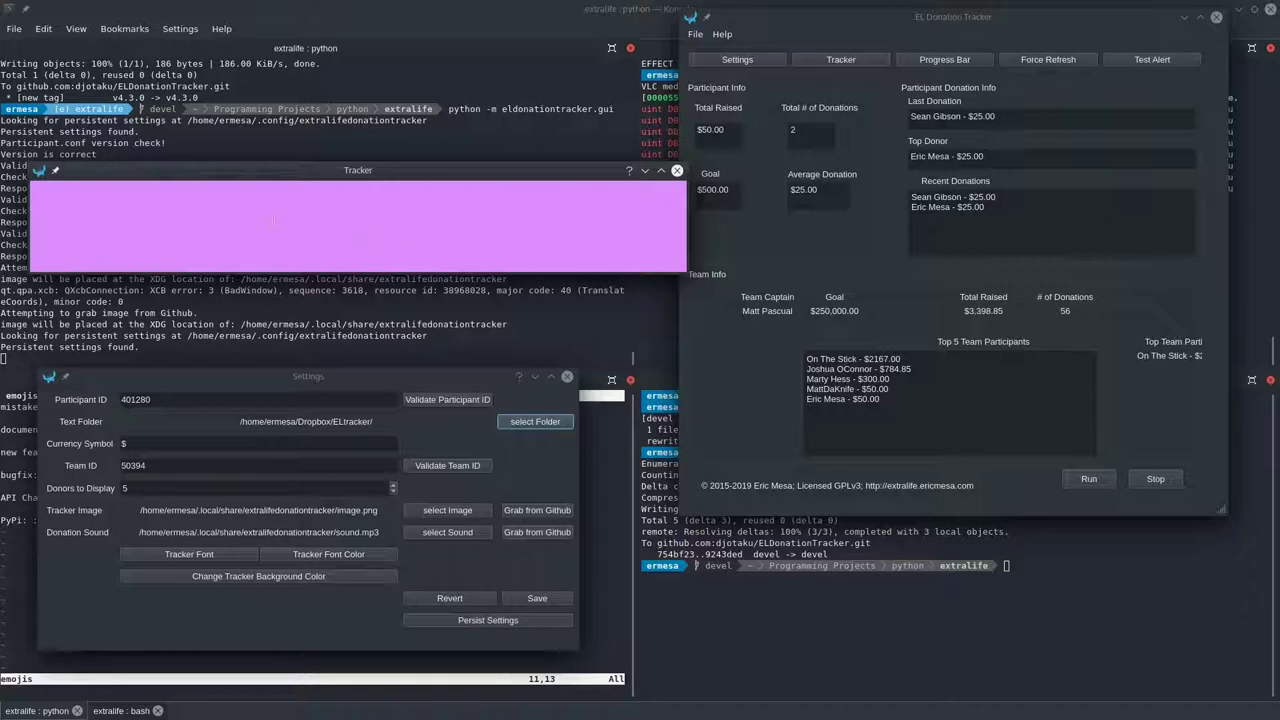
pyautogui.click(677, 172)
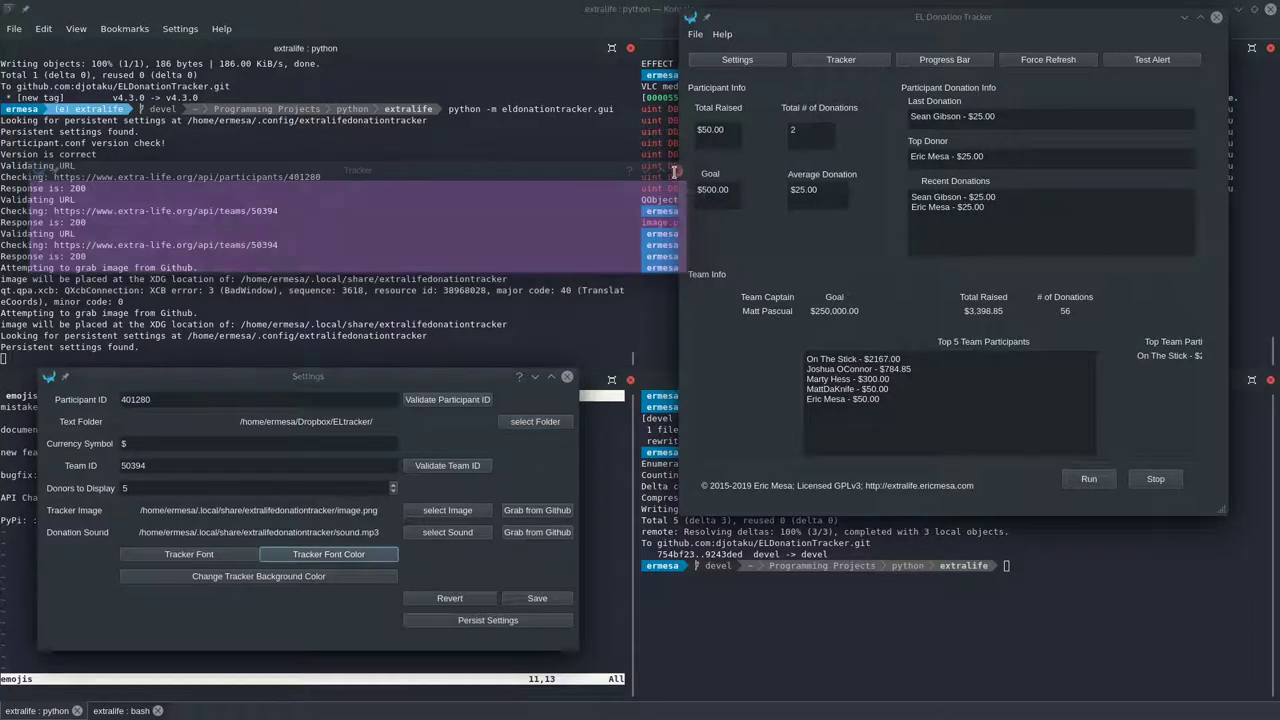